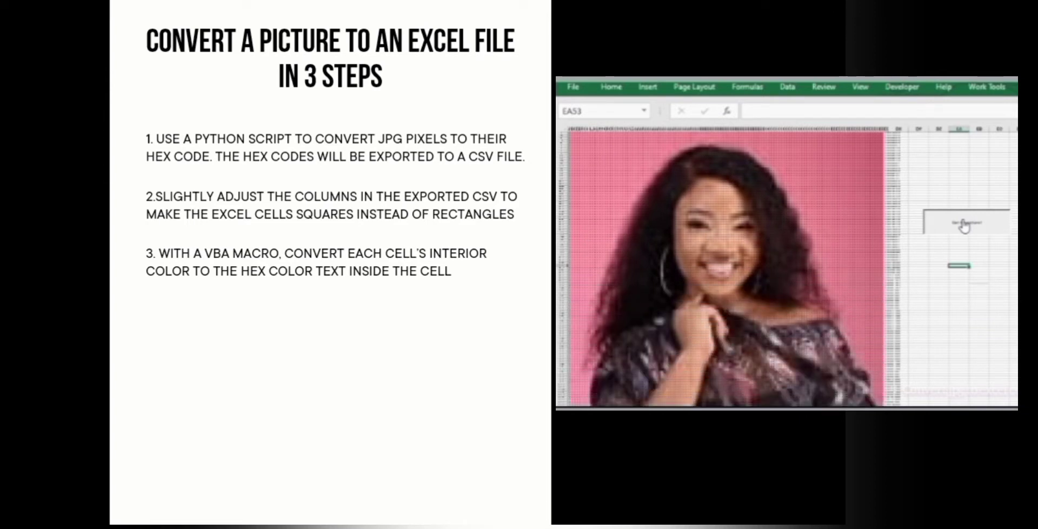
pyautogui.click(965, 224)
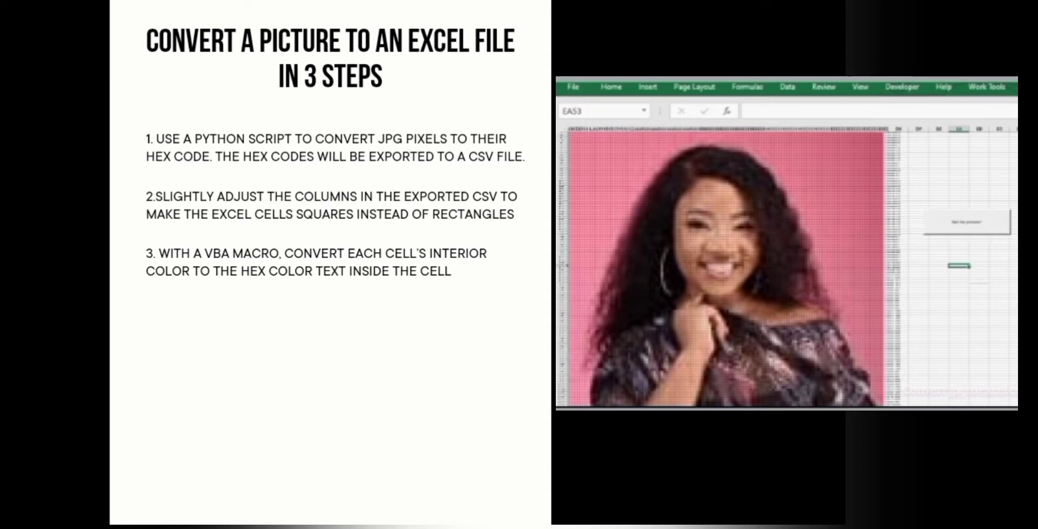
pyautogui.click(965, 222)
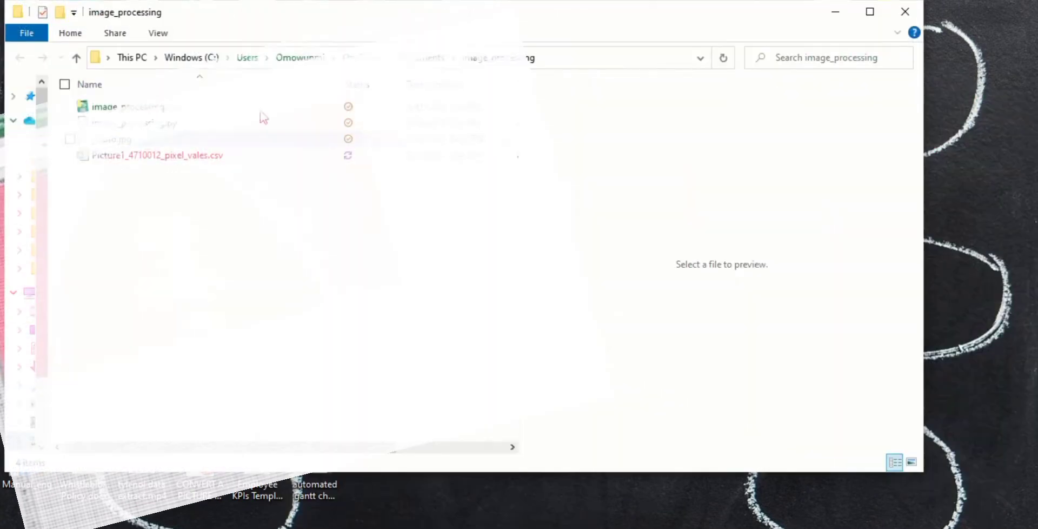
# - Review the code of image_processing.py in Notepad without making it the default app for .py files, and close it
pyautogui.click(870, 12)
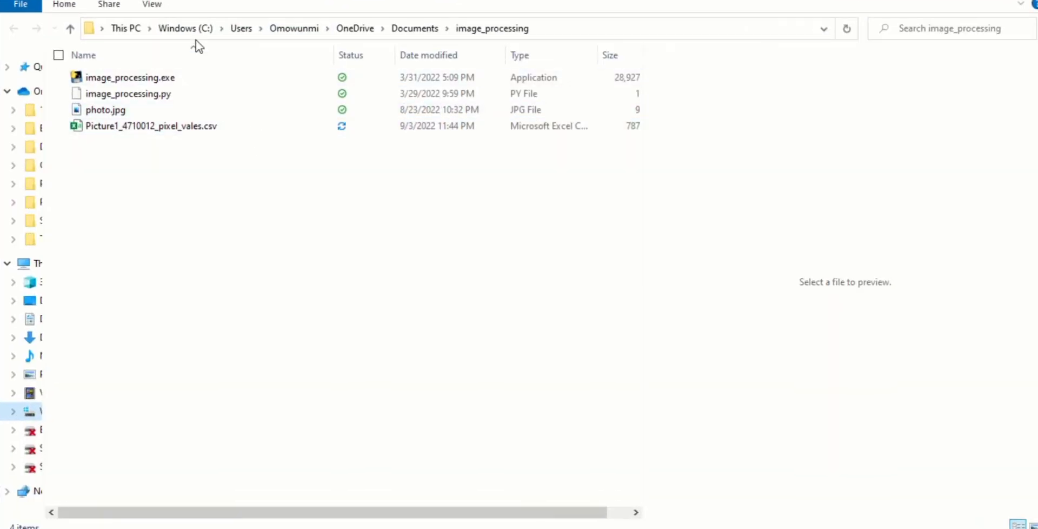
pyautogui.click(168, 94)
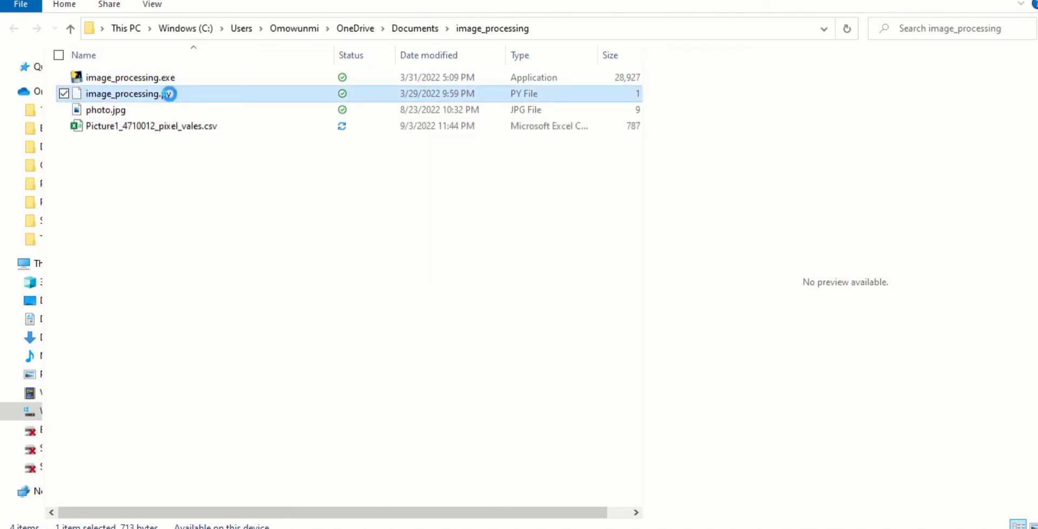
pyautogui.rightClick(168, 94)
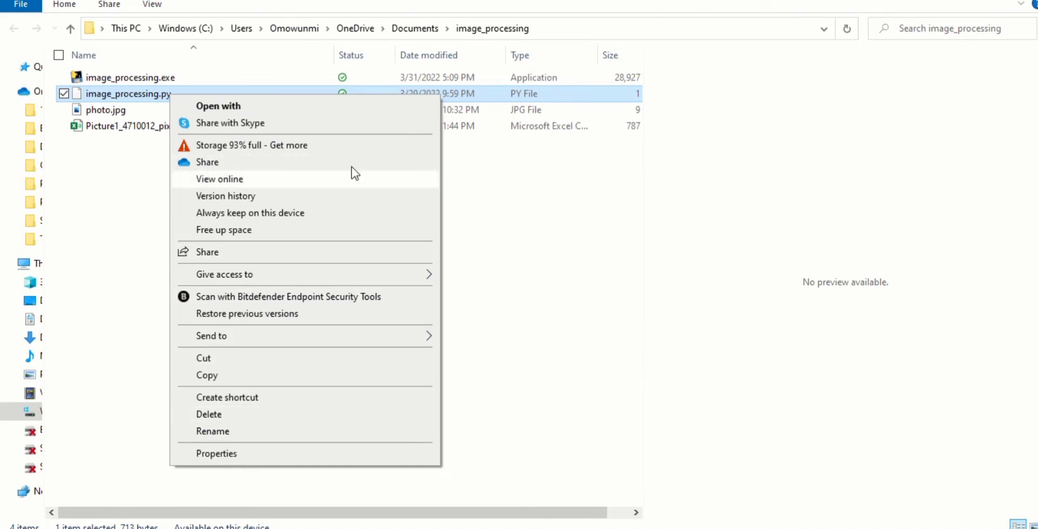
pyautogui.click(318, 107)
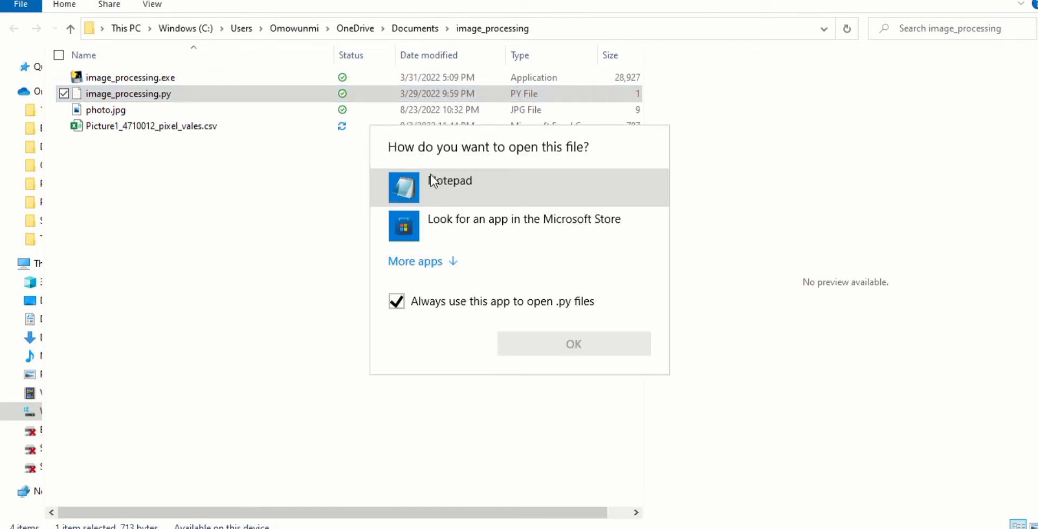
pyautogui.click(395, 301)
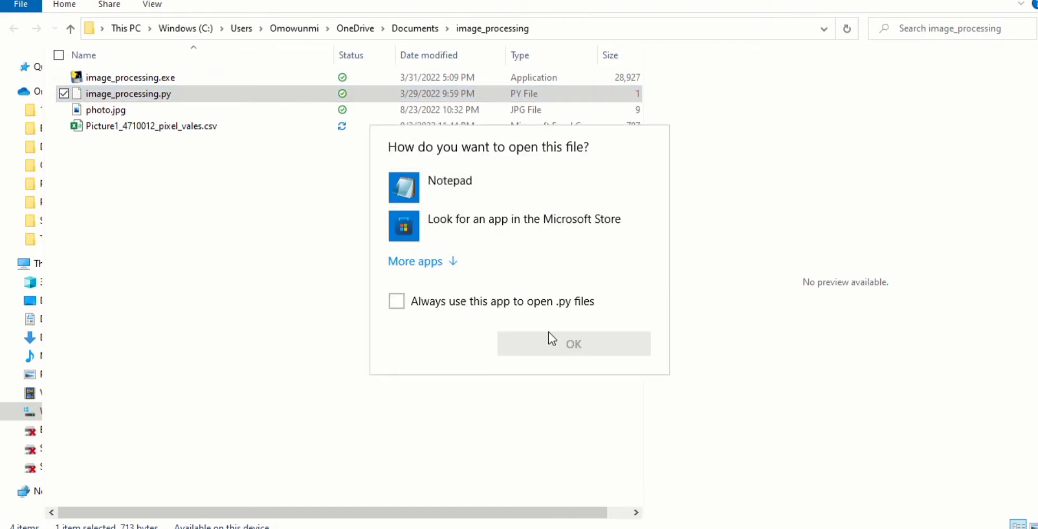
pyautogui.click(439, 190)
pyautogui.click(565, 338)
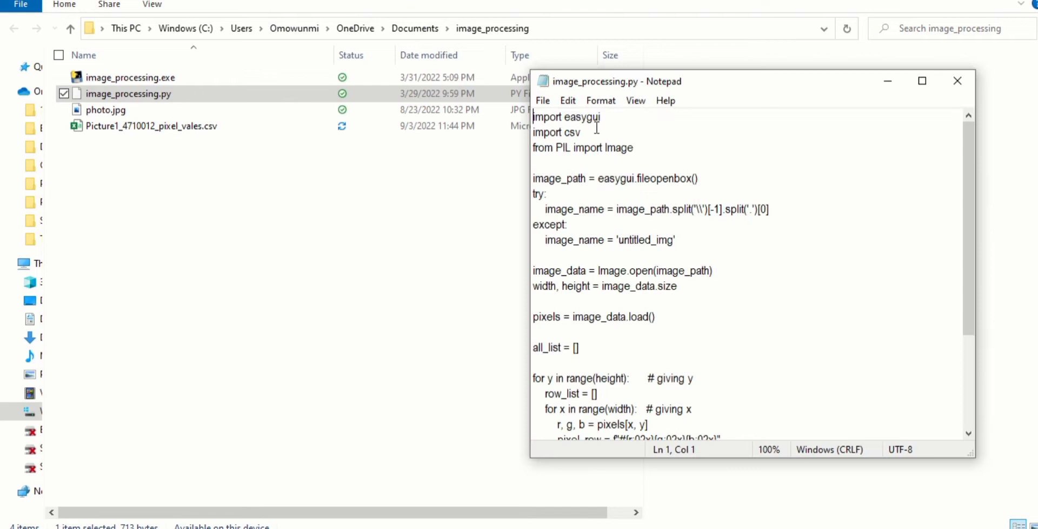
pyautogui.moveTo(544, 117); pyautogui.dragTo(764, 464)
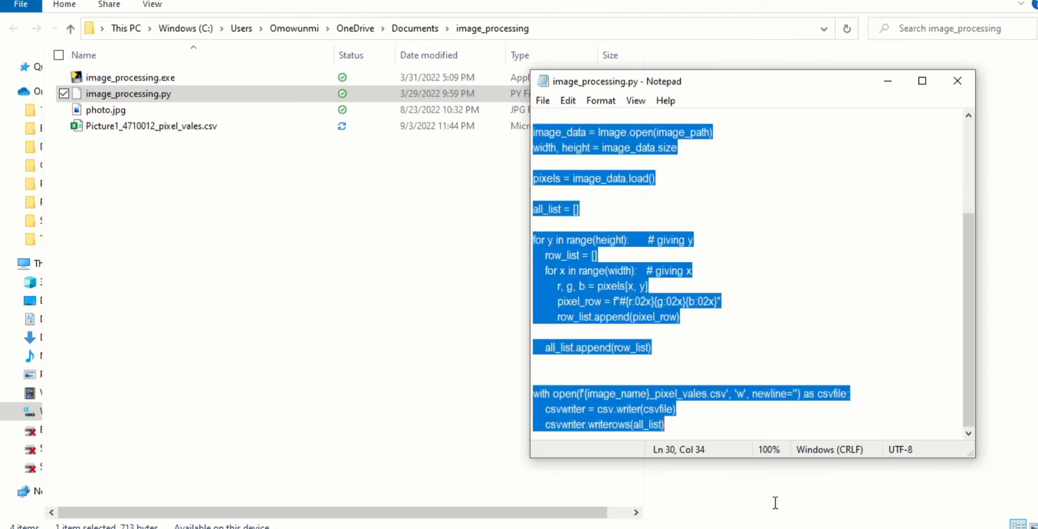
pyautogui.click(959, 88)
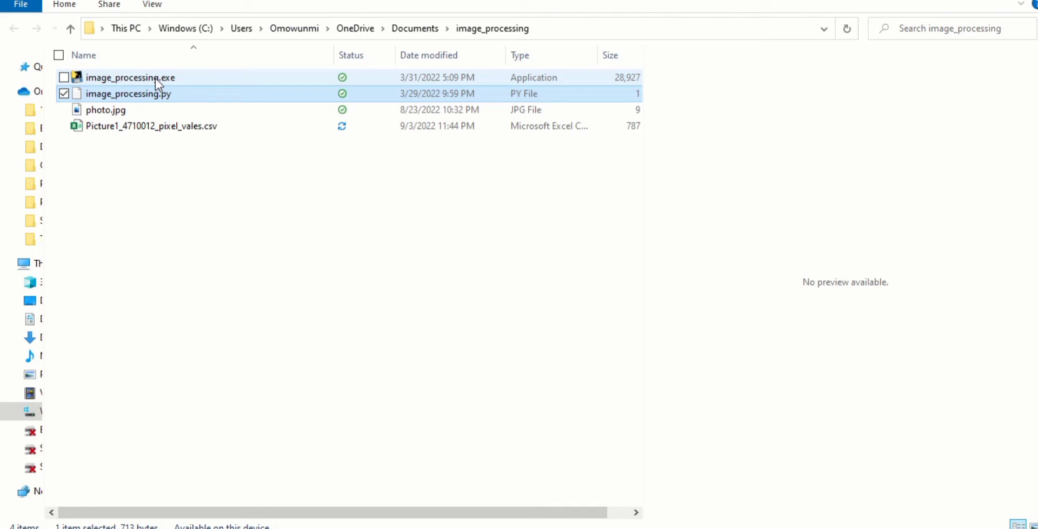
# - Preview photo.jpg in the image_processing folder and narrow the Type column to reveal the full file sizes
pyautogui.click(121, 112)
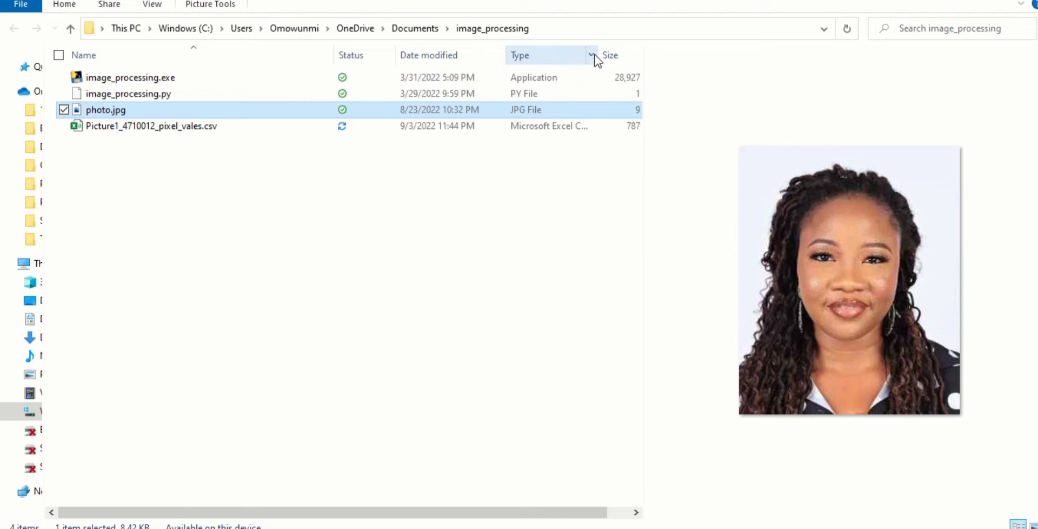
pyautogui.moveTo(596, 53); pyautogui.dragTo(567, 52)
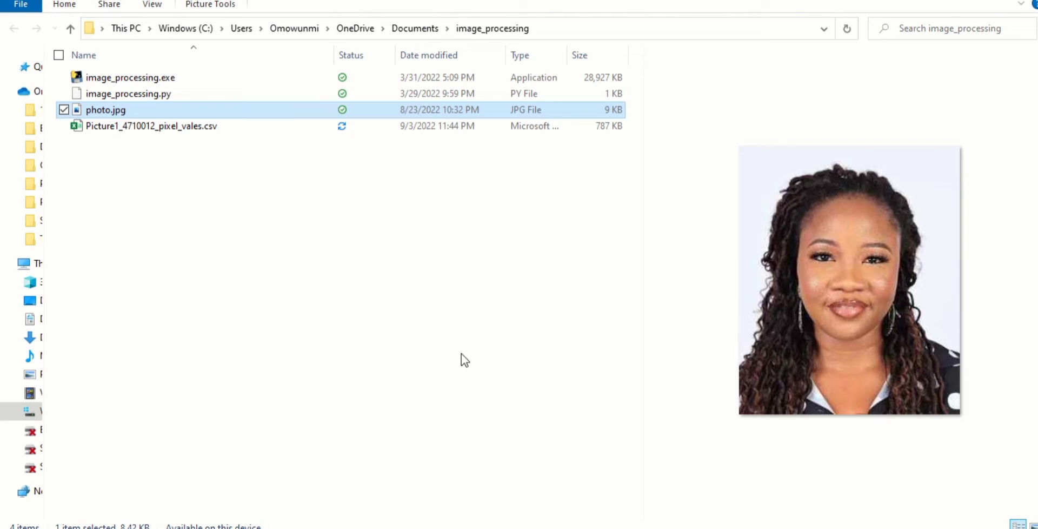
pyautogui.moveTo(148, 113); pyautogui.dragTo(157, 77)
pyautogui.click(137, 160)
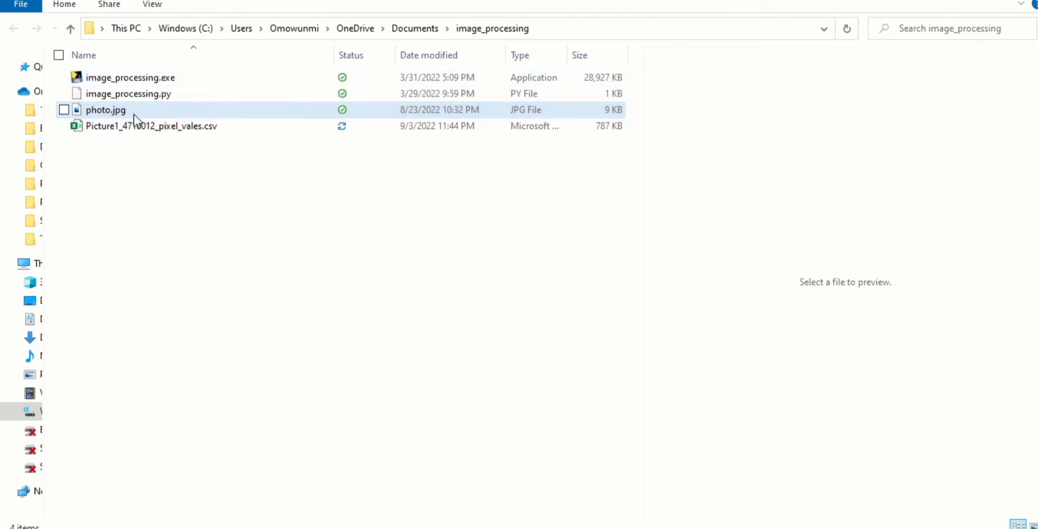
pyautogui.click(133, 112)
pyautogui.keyDown('shift'); pyautogui.click(148, 75); pyautogui.keyUp('shift')
pyautogui.click(168, 190)
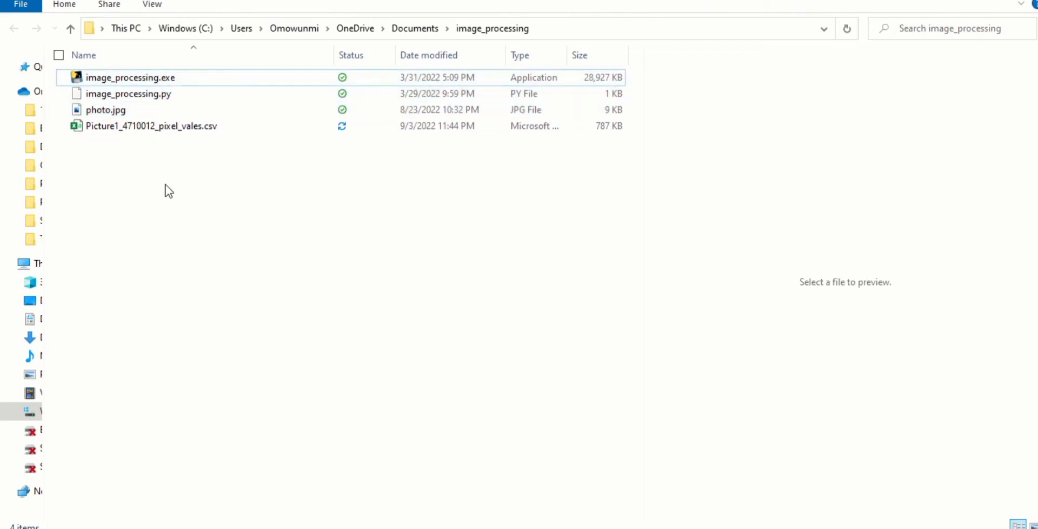
# - Switch to the Notepad window with the HextoColor macro to view its code, and return to the image_processing folder
pyautogui.hotkey('alt', 'Tab')
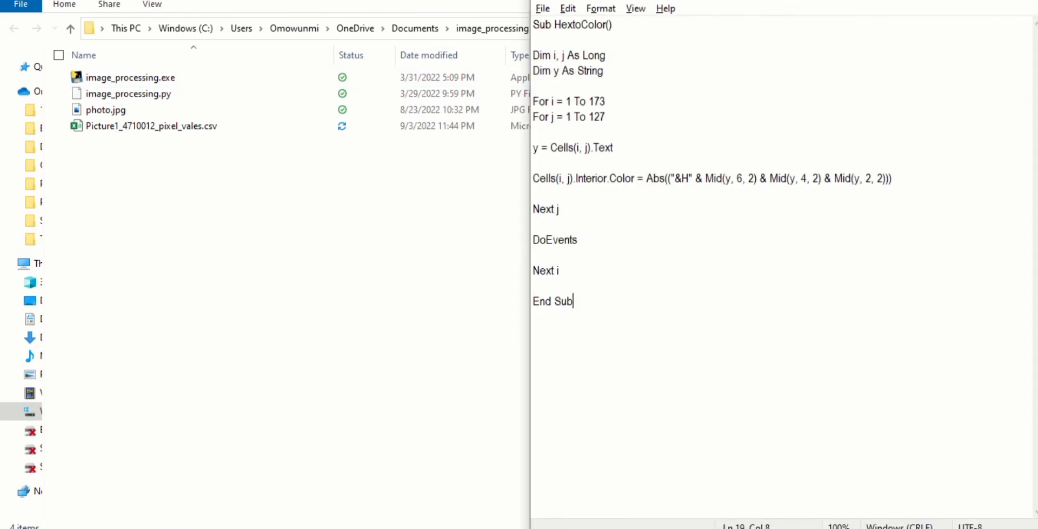
pyautogui.press('super+Down')
pyautogui.click(171, 206)
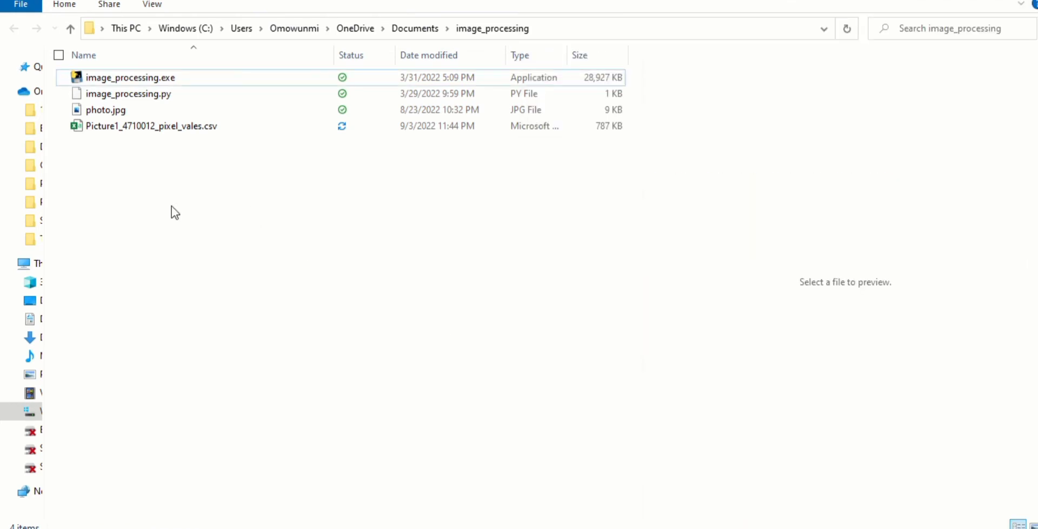
# - Run image_processing.exe and choose photo.jpg as the picture to convert to hex codes
pyautogui.click(121, 80)
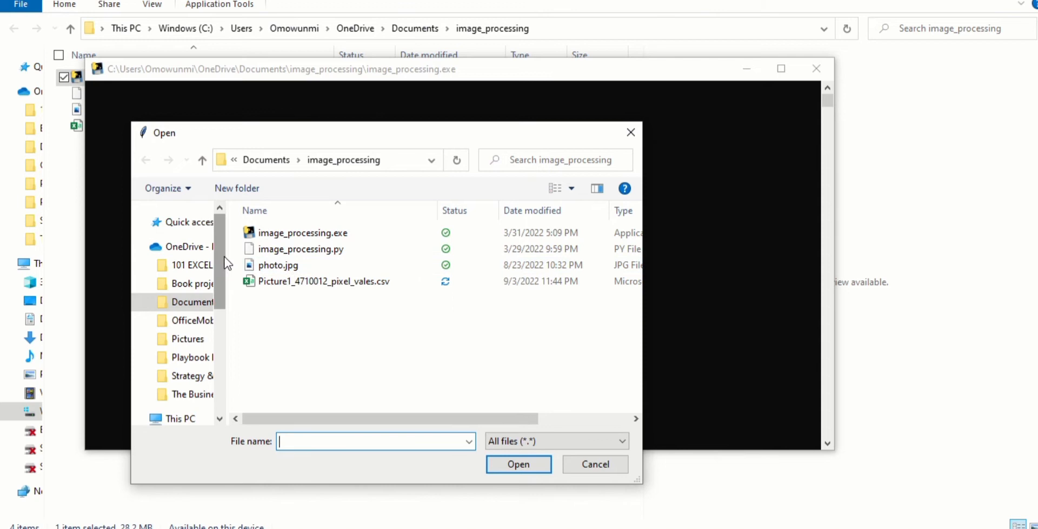
pyautogui.click(274, 266)
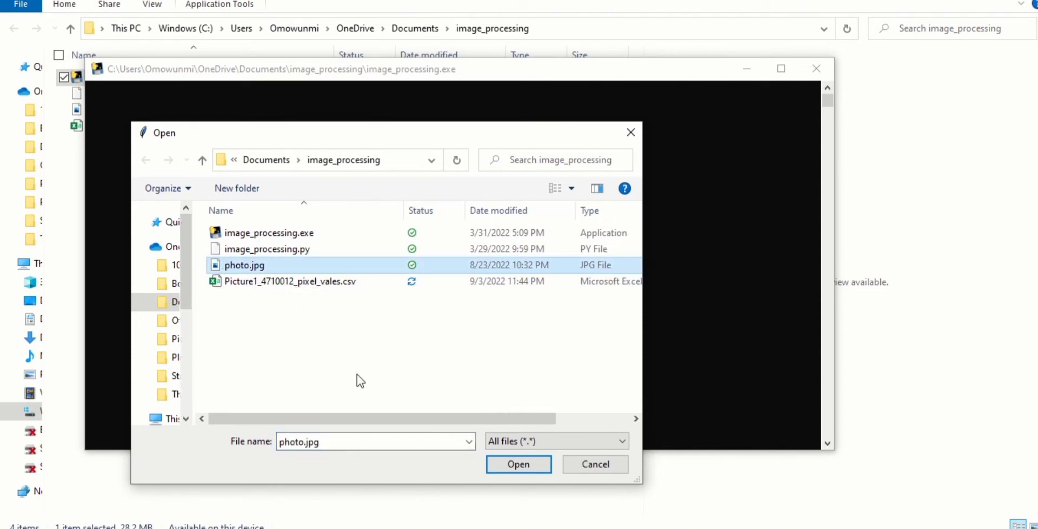
pyautogui.click(517, 463)
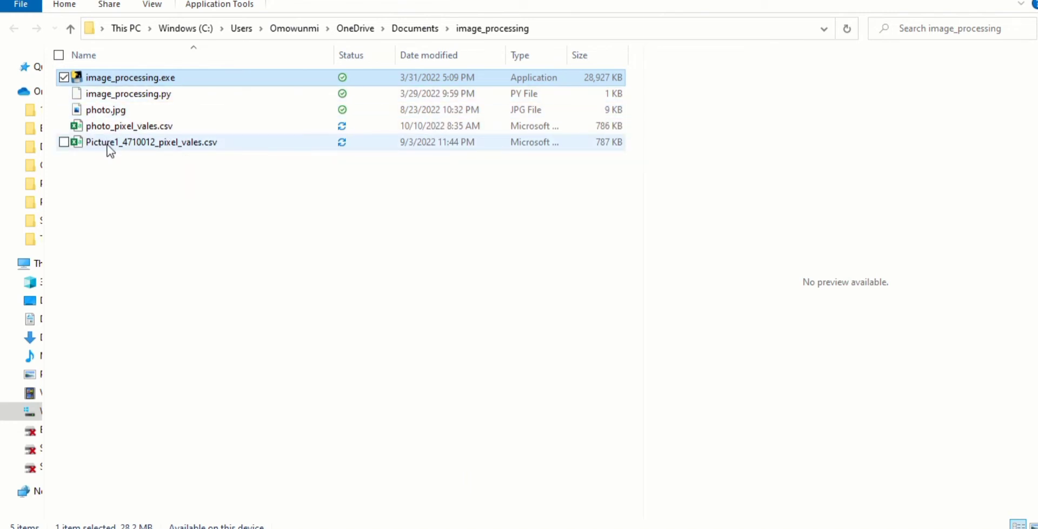
# - Open the newly exported photo_pixel_vales.csv in Excel
pyautogui.click(411, 127)
pyautogui.click(182, 146)
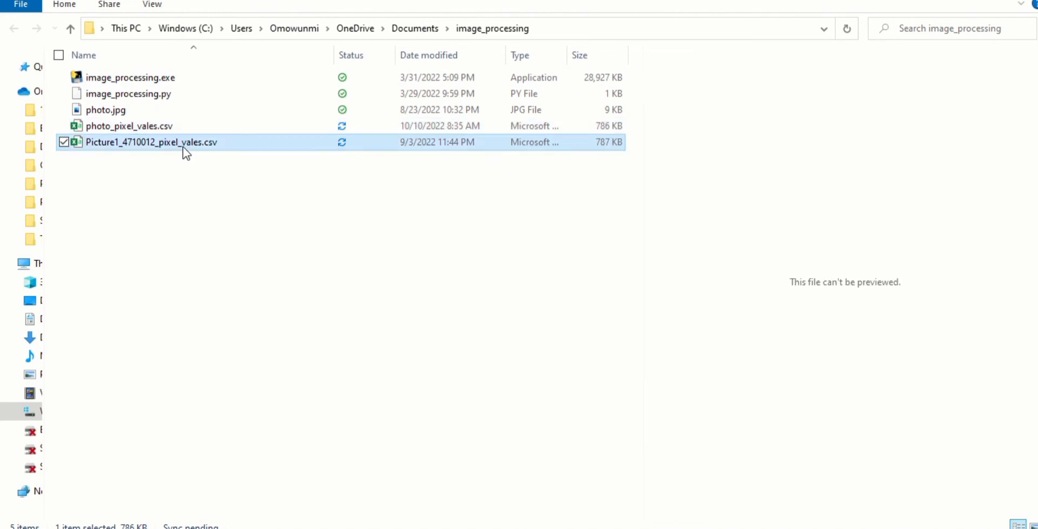
pyautogui.click(126, 112)
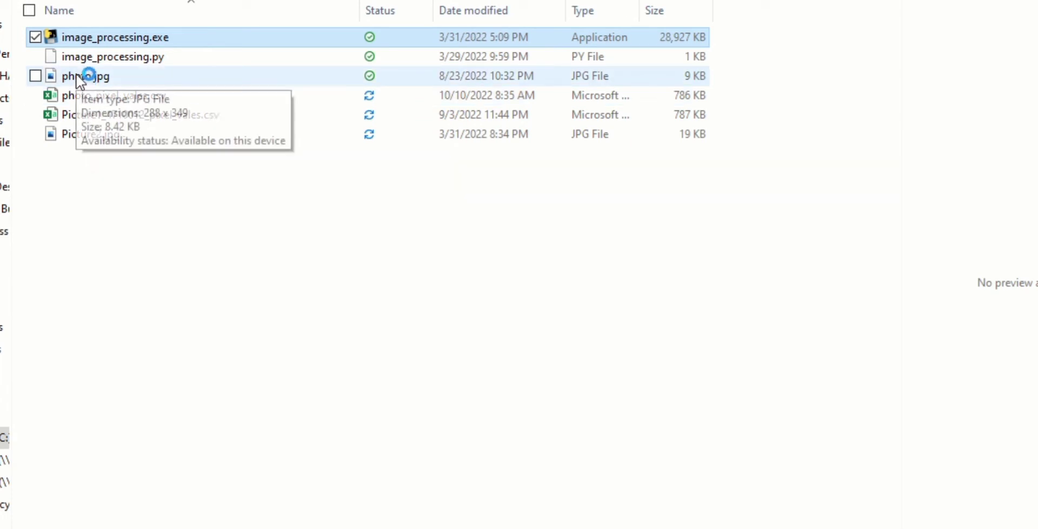
pyautogui.click(96, 98)
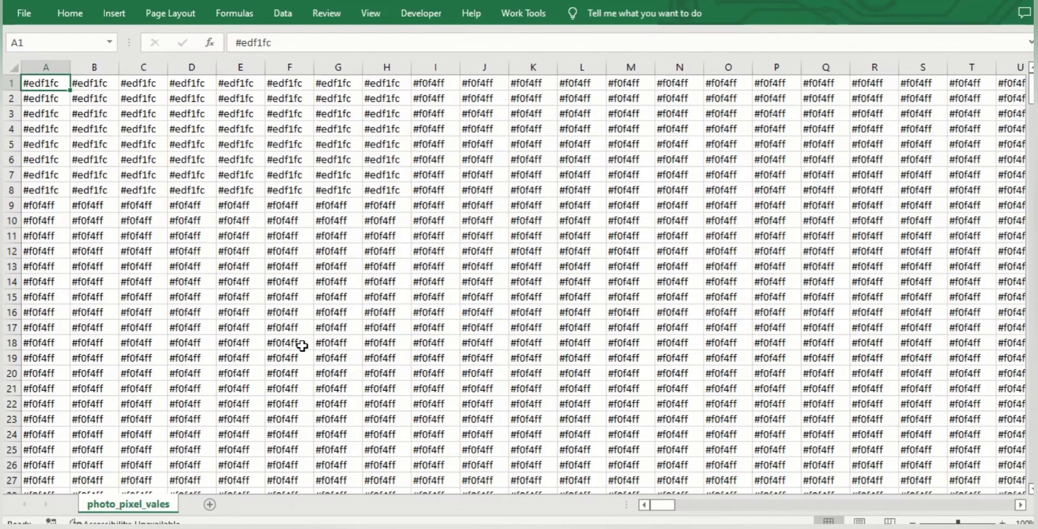
# - Count the columns of pixel data by entering =COLUMNS(A:KB) in cell KD1
pyautogui.click(213, 268)
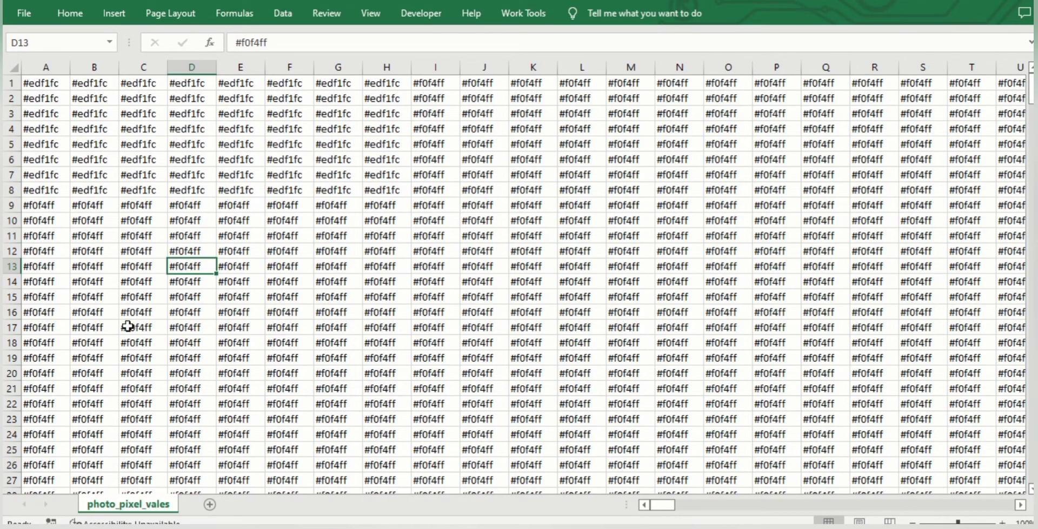
pyautogui.click(912, 521)
pyautogui.click(912, 521)
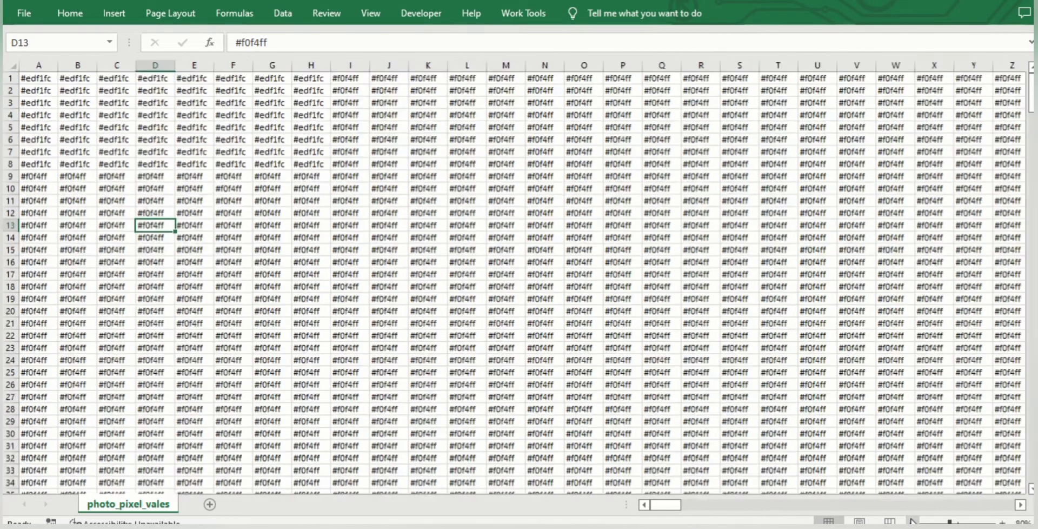
pyautogui.click(912, 522)
pyautogui.click(30, 79)
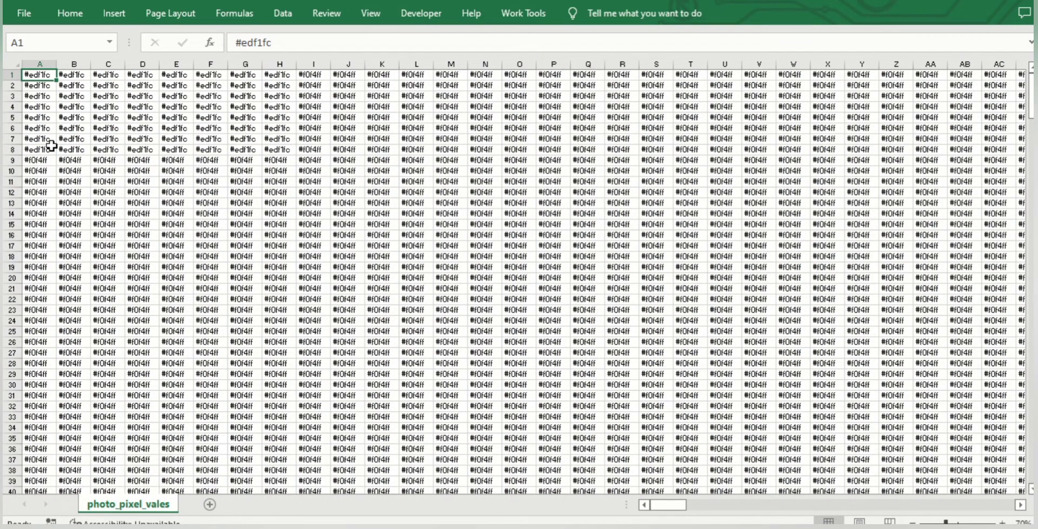
pyautogui.hotkey('ctrl', 'Right')
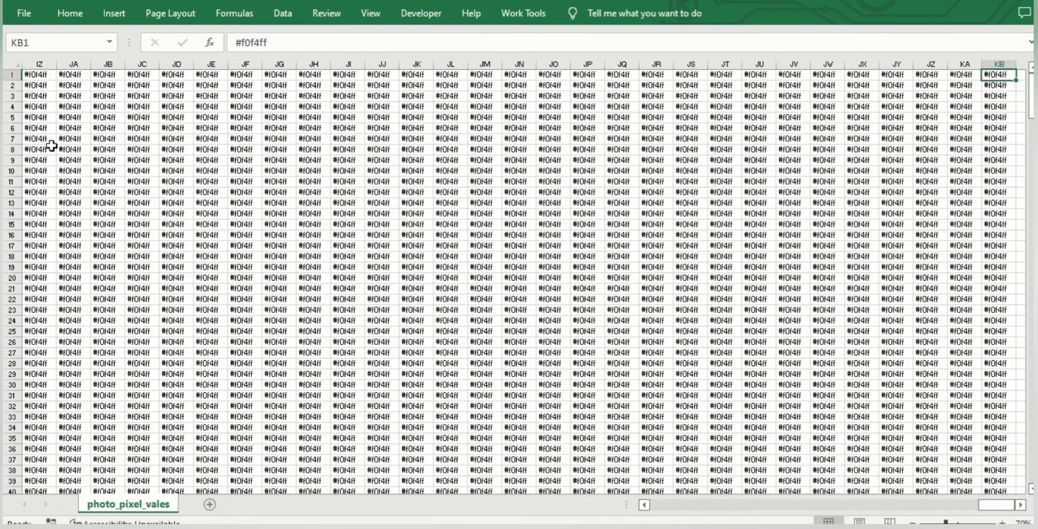
pyautogui.press('Right')
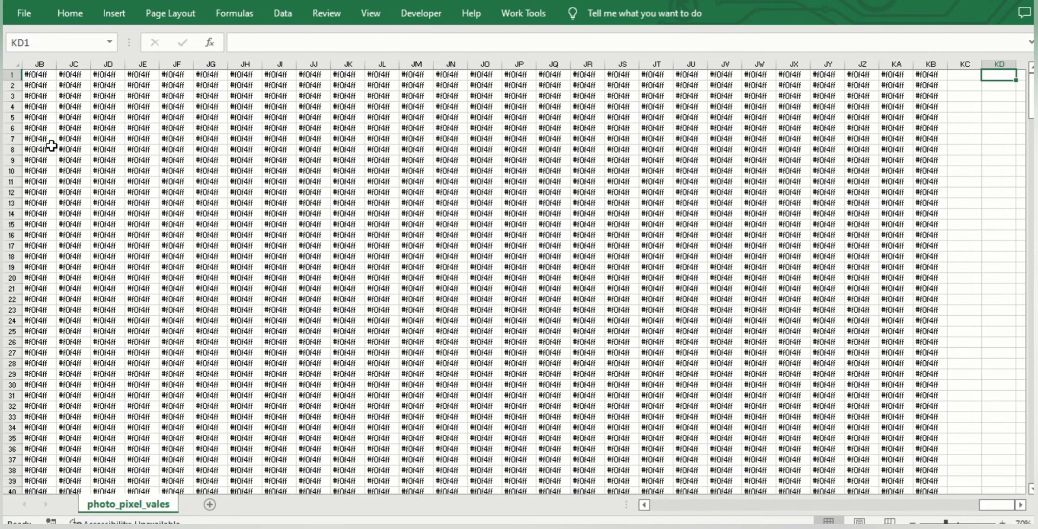
pyautogui.write('=columns')
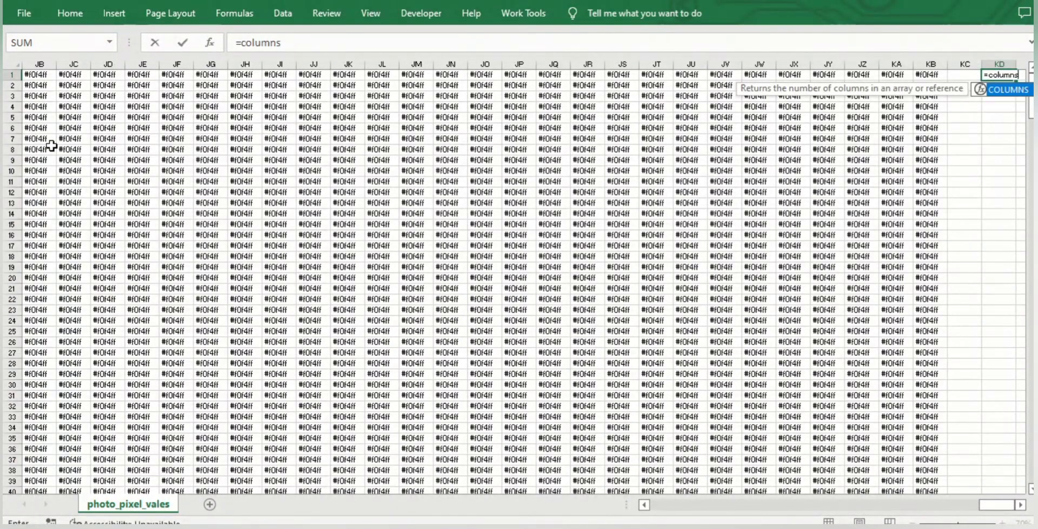
pyautogui.write('(a:k')
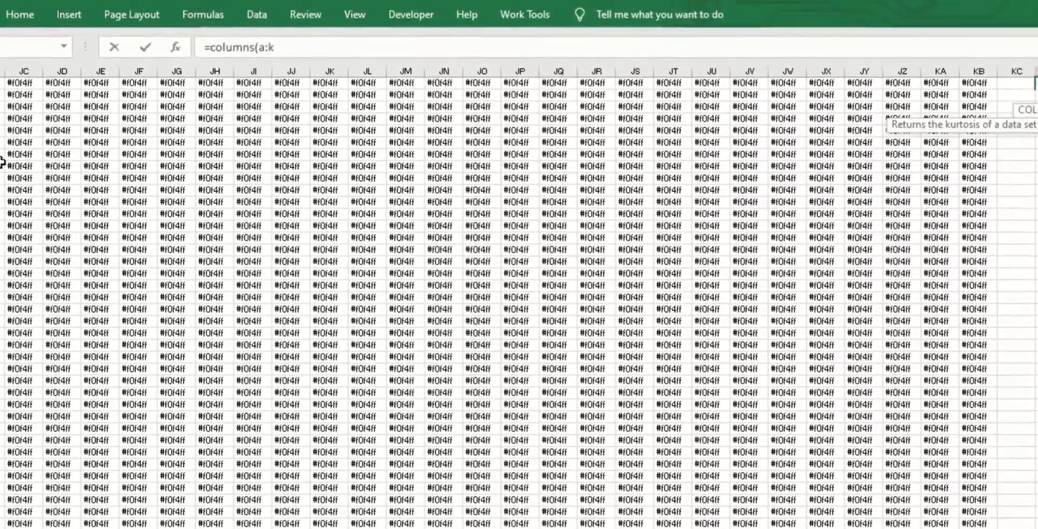
pyautogui.write('b)')
pyautogui.press('Return')
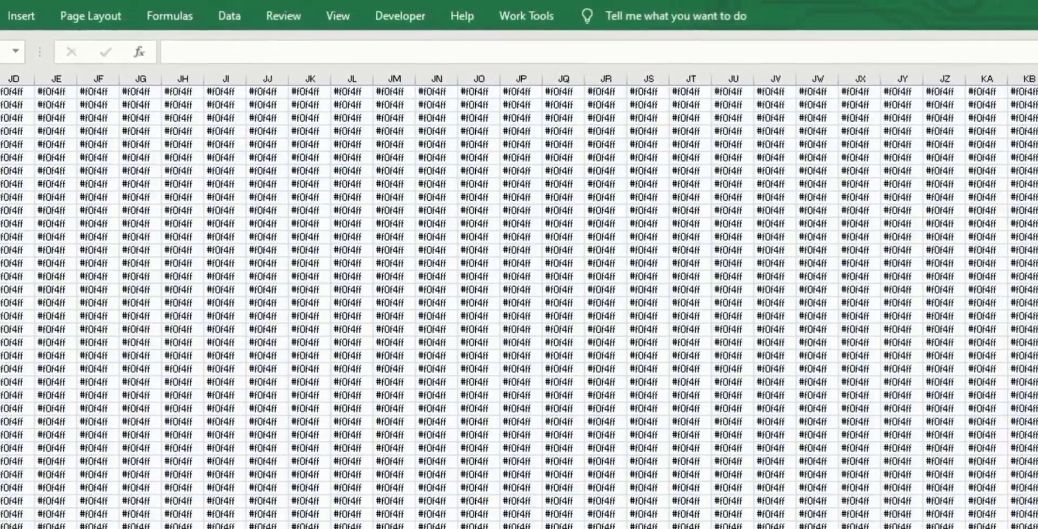
pyautogui.press('Up')
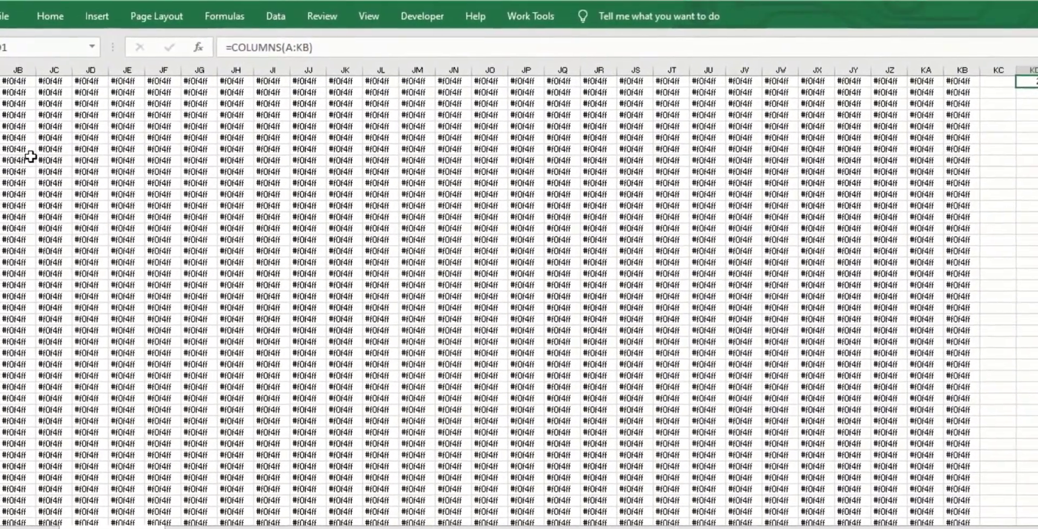
# - Check the last filled row of column A to find the number of rows, and return to cell A1
pyautogui.hotkey('ctrl', 'Home')
pyautogui.hotkey('ctrl', 'Down')
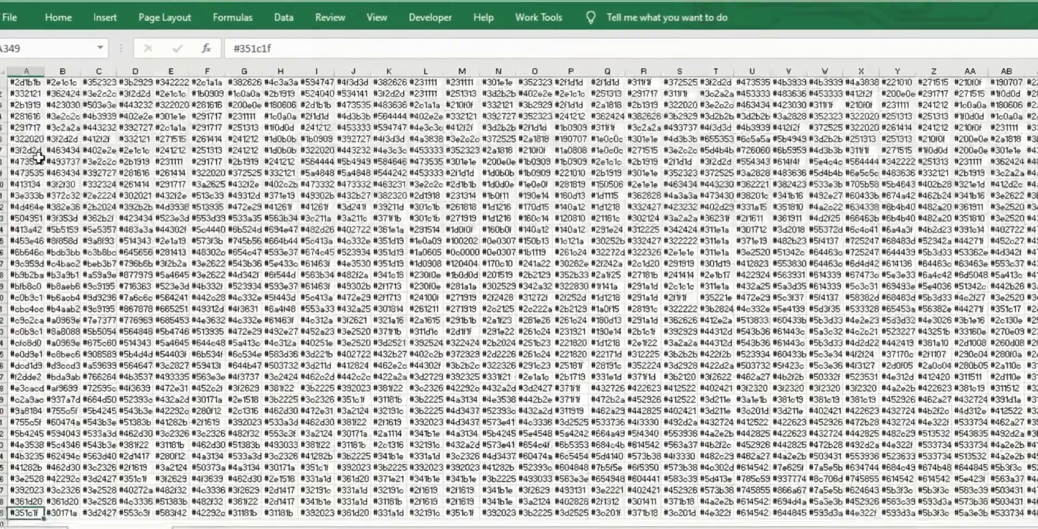
pyautogui.hotkey('ctrl', 'Up')
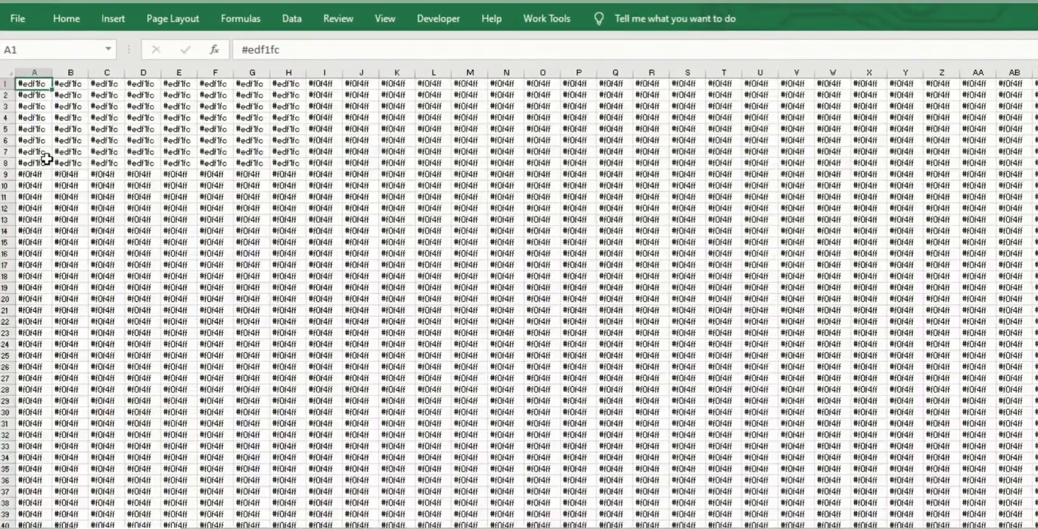
# - Note the pixel grid size below the macro in Notepad as rows: 349 and columns: 288, and return to the workbook
pyautogui.hotkey('alt', 'Tab')
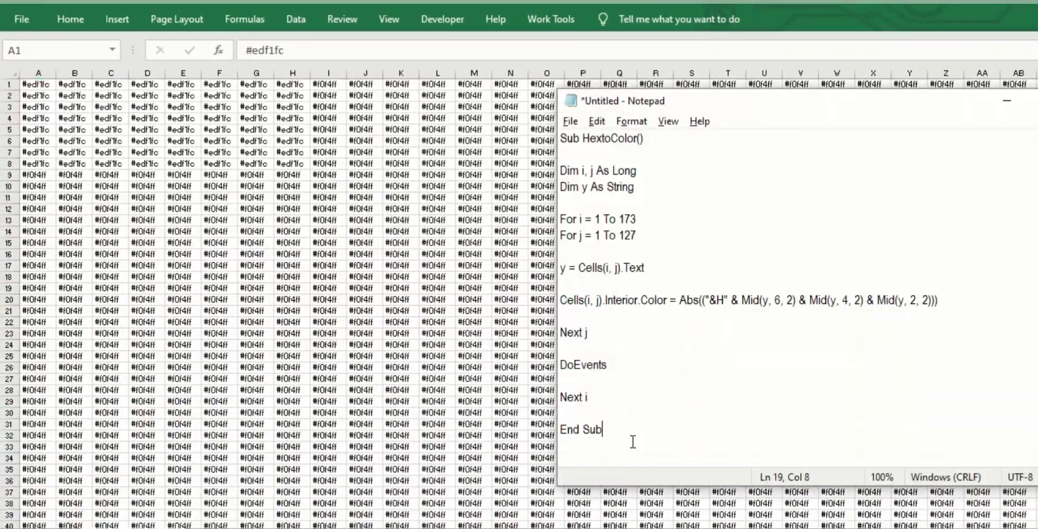
pyautogui.press('Return')
pyautogui.press('Return')
pyautogui.press('Return')
pyautogui.press('Return')
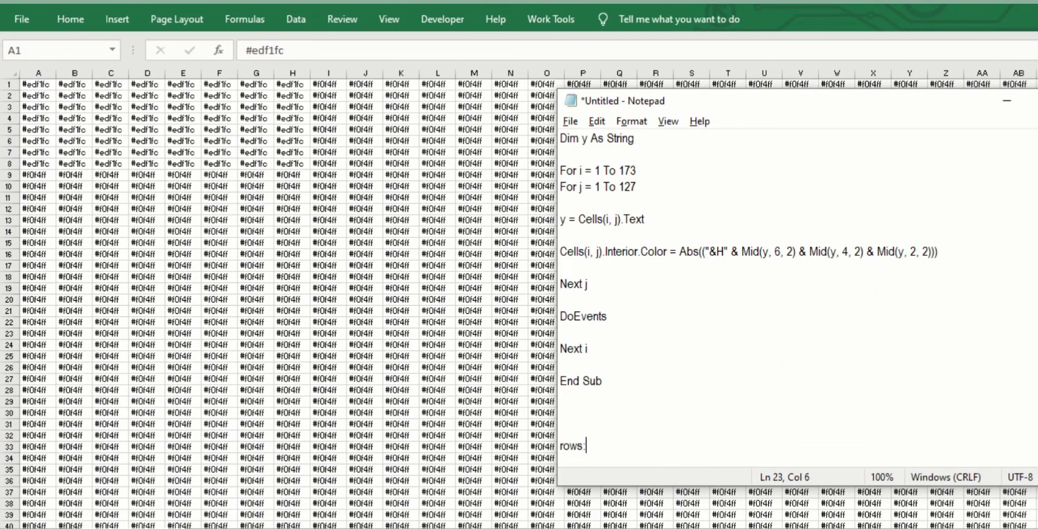
pyautogui.write('rows: 349')
pyautogui.press('Return')
pyautogui.write('columns:')
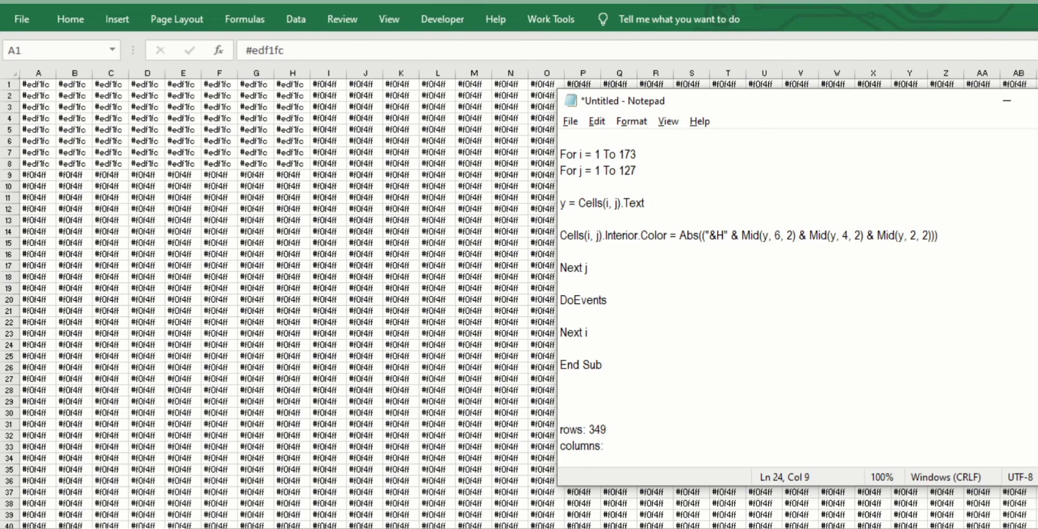
pyautogui.write(' 288')
pyautogui.press('Return')
pyautogui.click(29, 480)
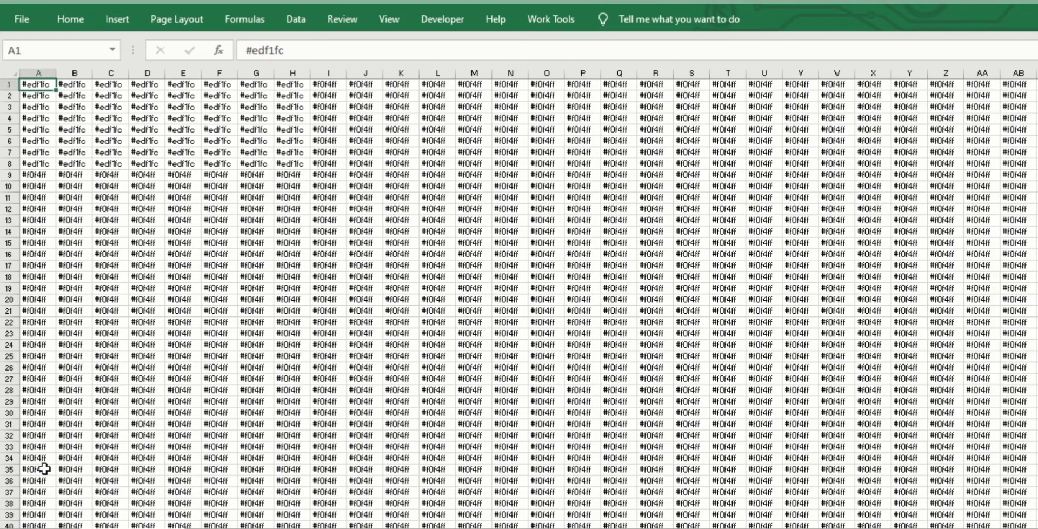
# - Check the extent of the data in column A and the cells' current row height and column width
pyautogui.hotkey('ctrl', 'Down')
pyautogui.hotkey('ctrl', 'Up')
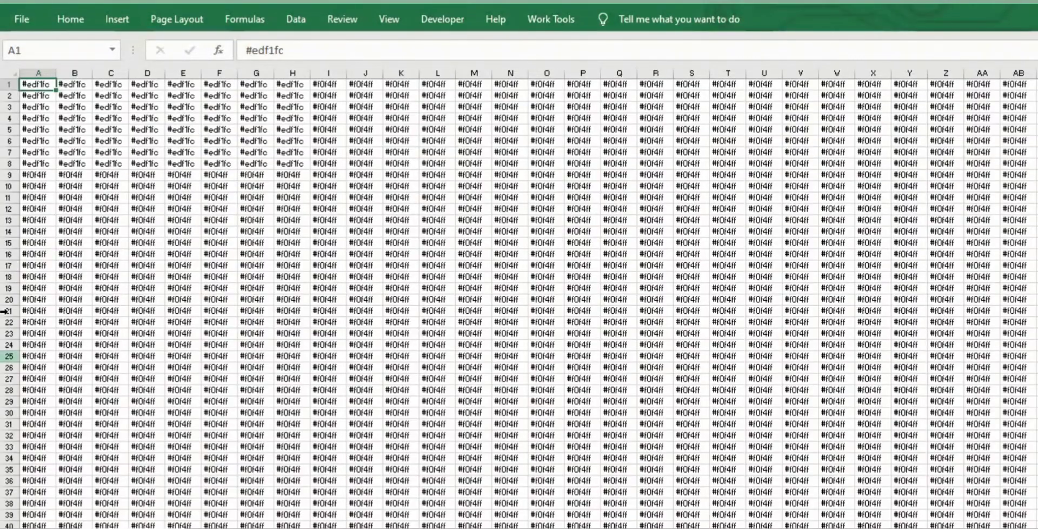
pyautogui.click(40, 66)
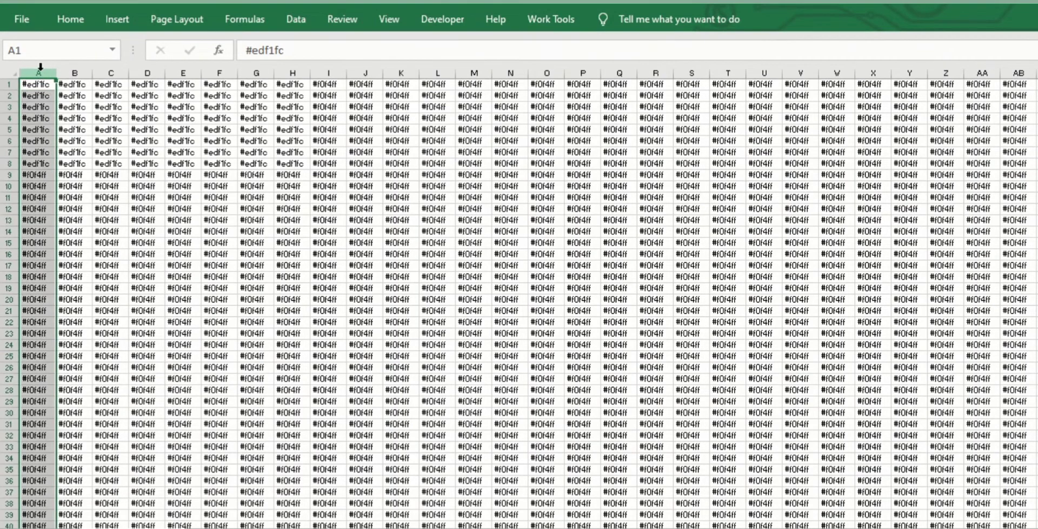
pyautogui.click(84, 107)
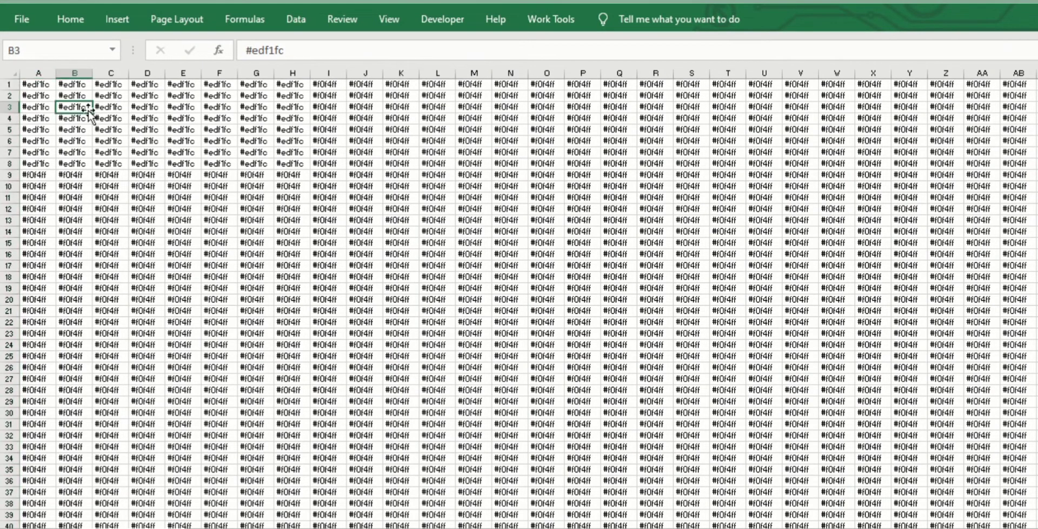
pyautogui.moveTo(17, 114); pyautogui.dragTo(16, 113)
pyautogui.moveTo(93, 71); pyautogui.dragTo(92, 71)
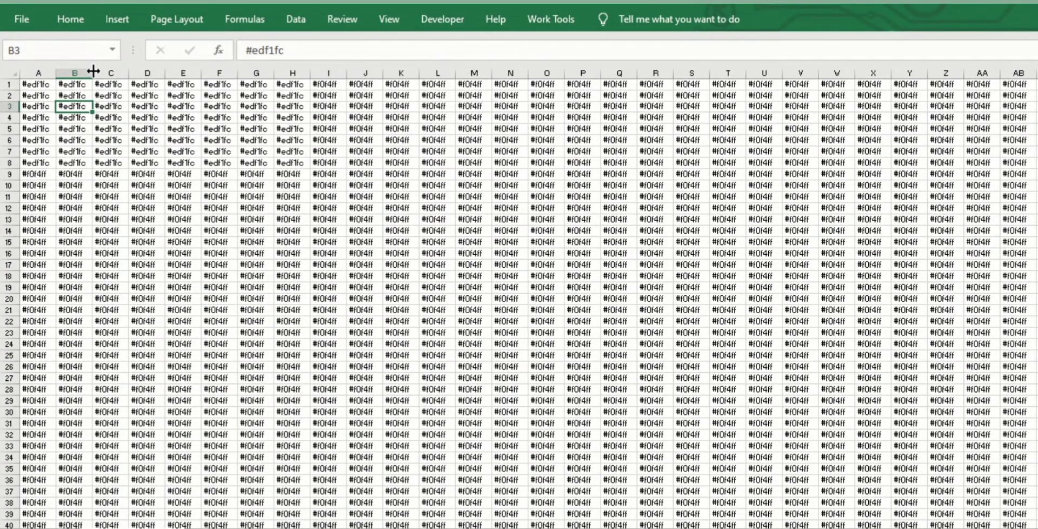
# - Select all data rows from 1 to 349 and set their row height to 15
pyautogui.click(7, 84)
pyautogui.hotkey('ctrl', 'shift', 'Down')
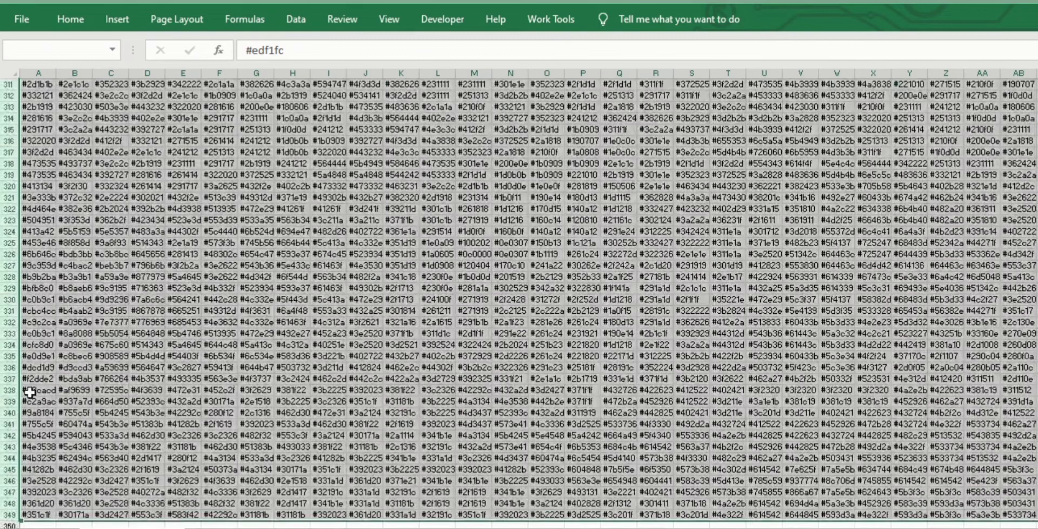
pyautogui.moveTo(16, 520); pyautogui.dragTo(18, 517)
pyautogui.click(71, 19)
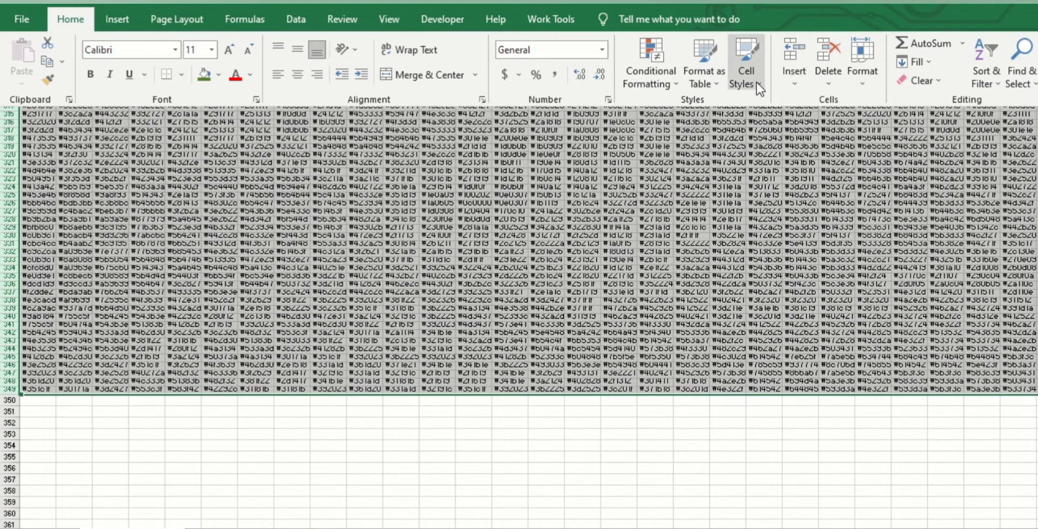
pyautogui.click(855, 70)
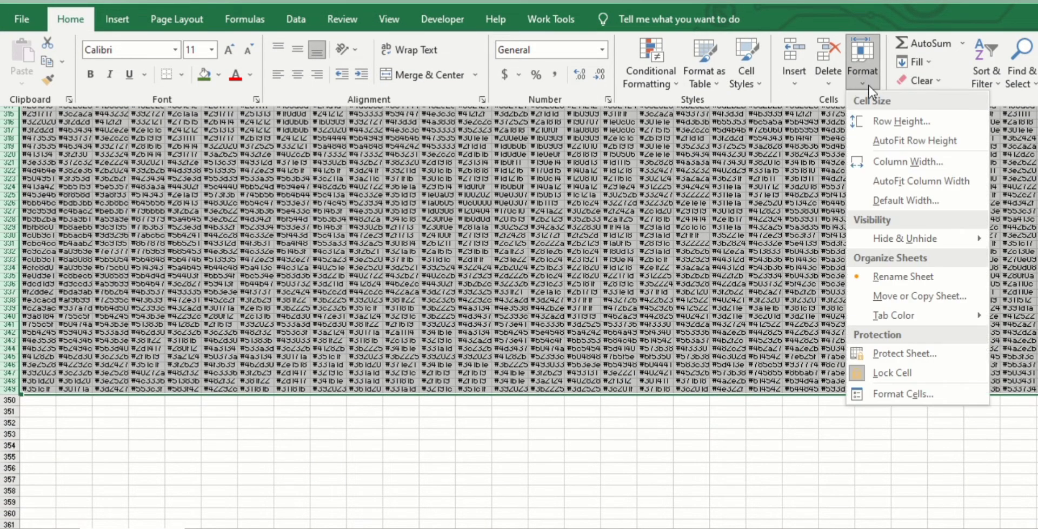
pyautogui.click(904, 120)
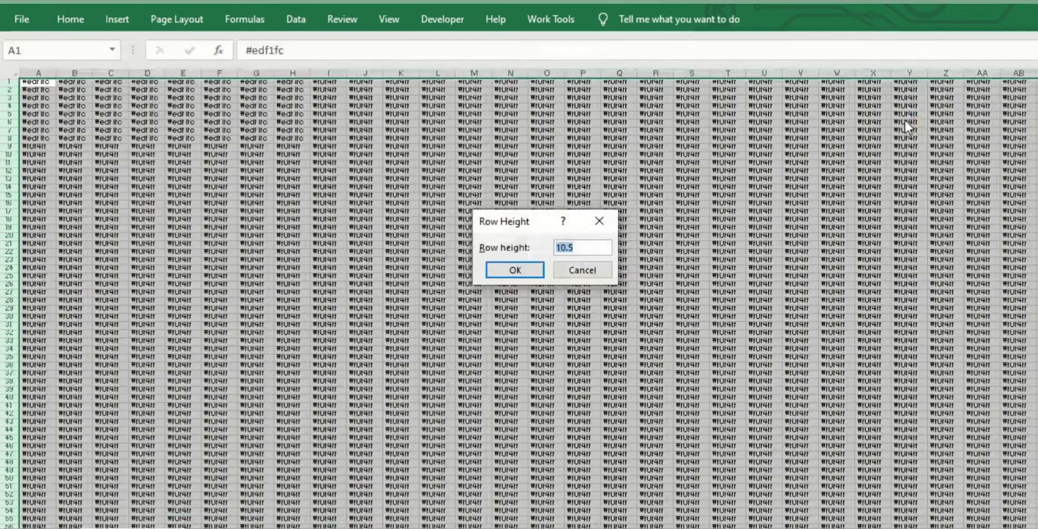
pyautogui.click(567, 247)
pyautogui.press('Return')
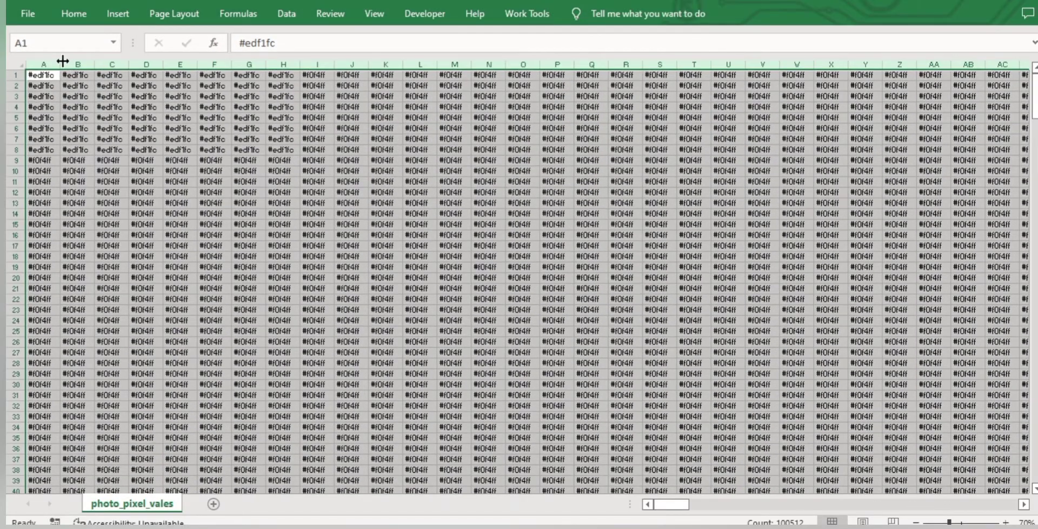
# - Narrow all the pixel-data columns until the cells are roughly square, and check the row height against them
pyautogui.moveTo(63, 61); pyautogui.dragTo(38, 64)
pyautogui.click(15, 74)
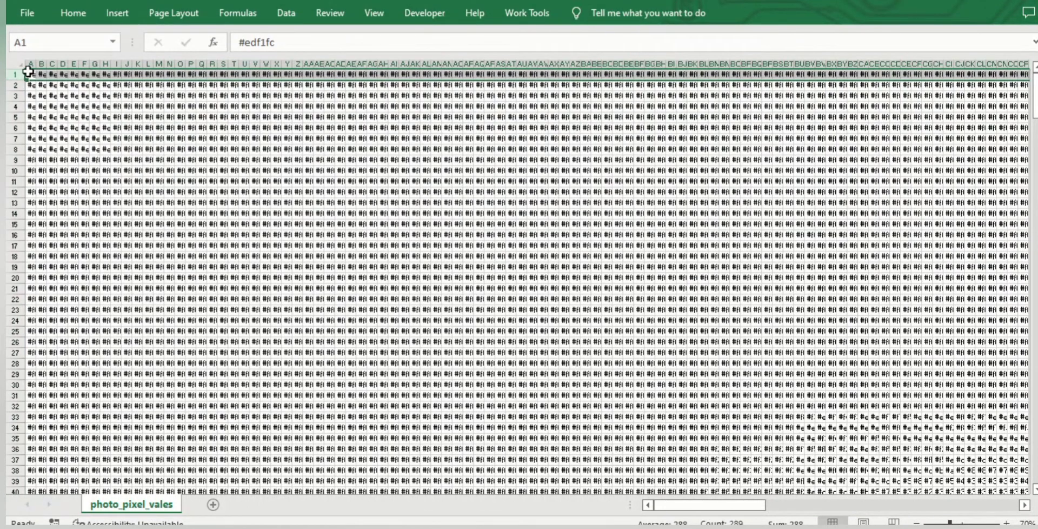
pyautogui.click(28, 71)
pyautogui.click(13, 74)
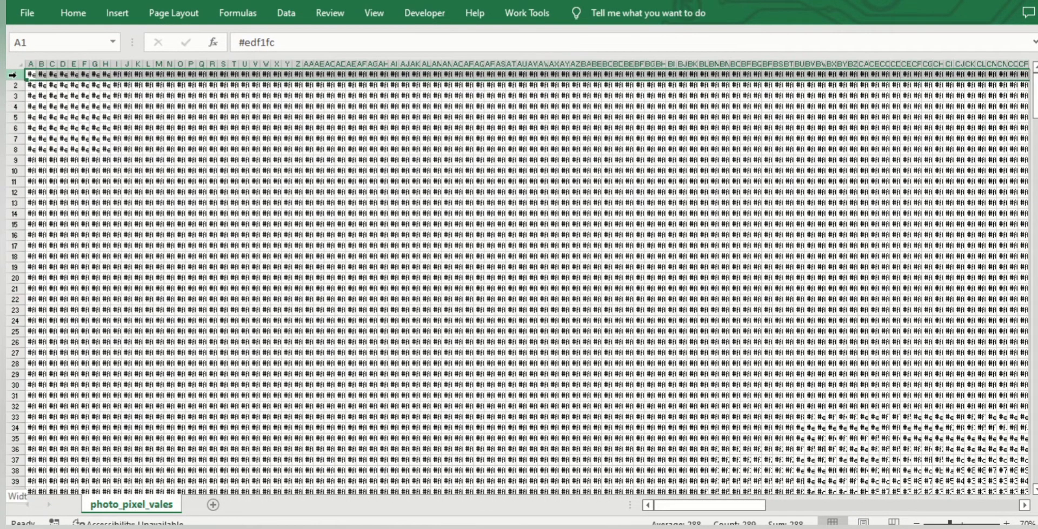
pyautogui.hotkey('ctrl', 'shift', 'Down')
pyautogui.moveTo(20, 90); pyautogui.dragTo(21, 91)
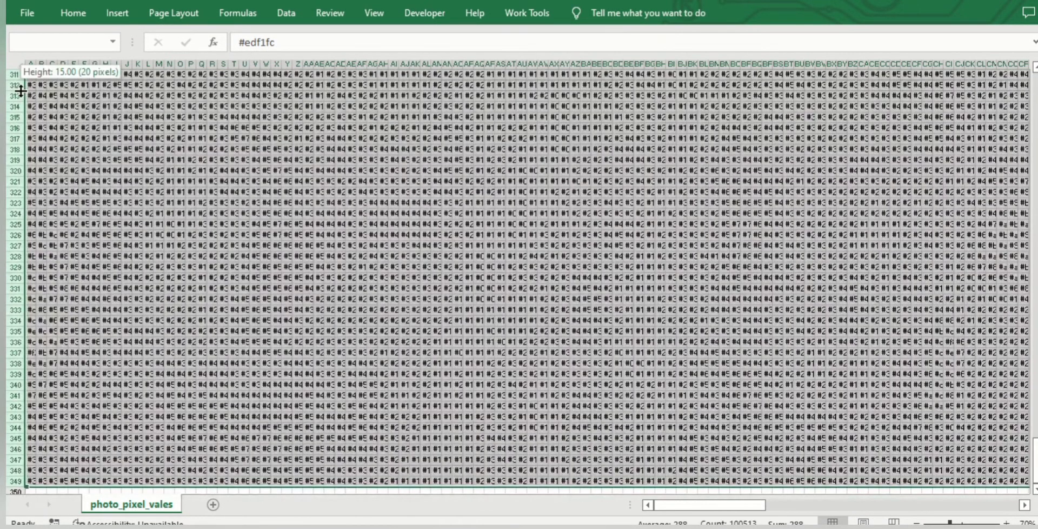
pyautogui.click(219, 145)
pyautogui.hotkey('ctrl', 'Home')
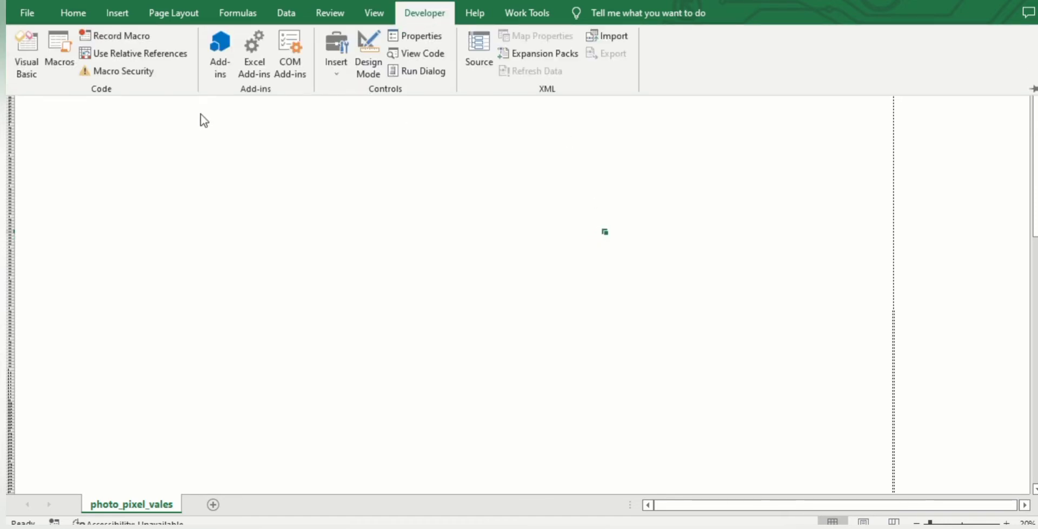
# - Open the Visual Basic editor and insert a new module into the photo_pixel_vales.csv project
pyautogui.click(25, 58)
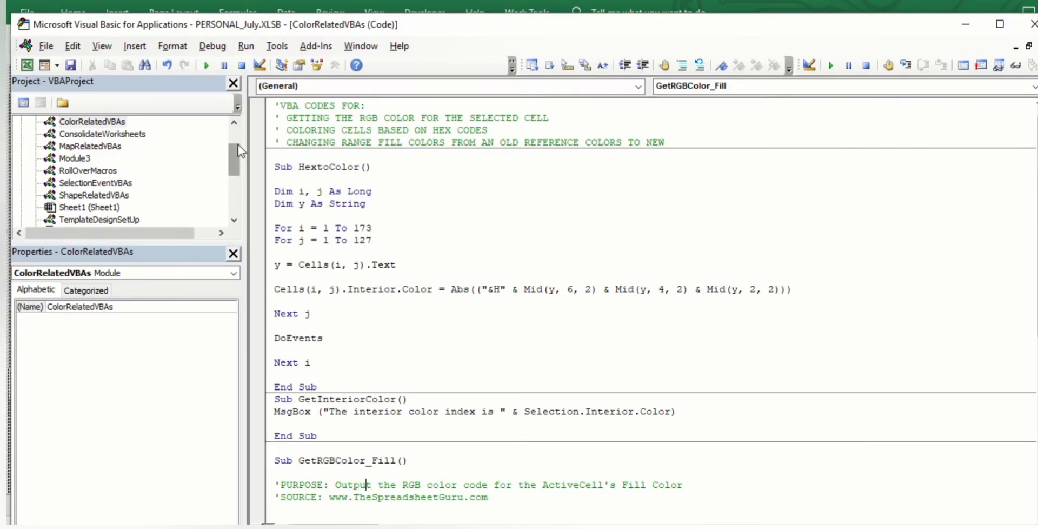
pyautogui.scroll(-3, 238, 144)
pyautogui.click(122, 171)
pyautogui.click(135, 46)
pyautogui.click(148, 99)
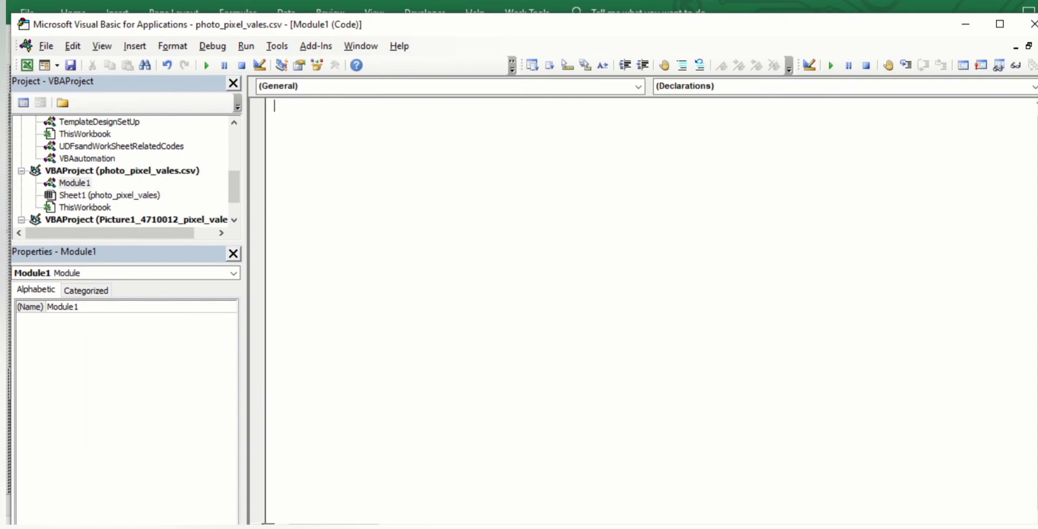
# - Copy the HextoColor macro code from Notepad into the empty Module1
pyautogui.hotkey('alt', 'Tab')
pyautogui.moveTo(581, 326); pyautogui.dragTo(532, 90)
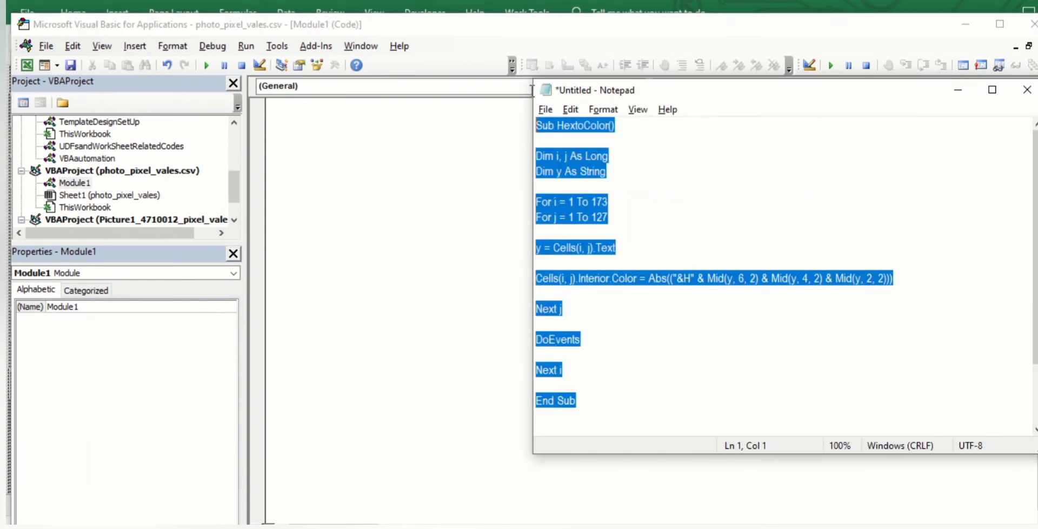
pyautogui.hotkey('ctrl', 'c')
pyautogui.click(412, 132)
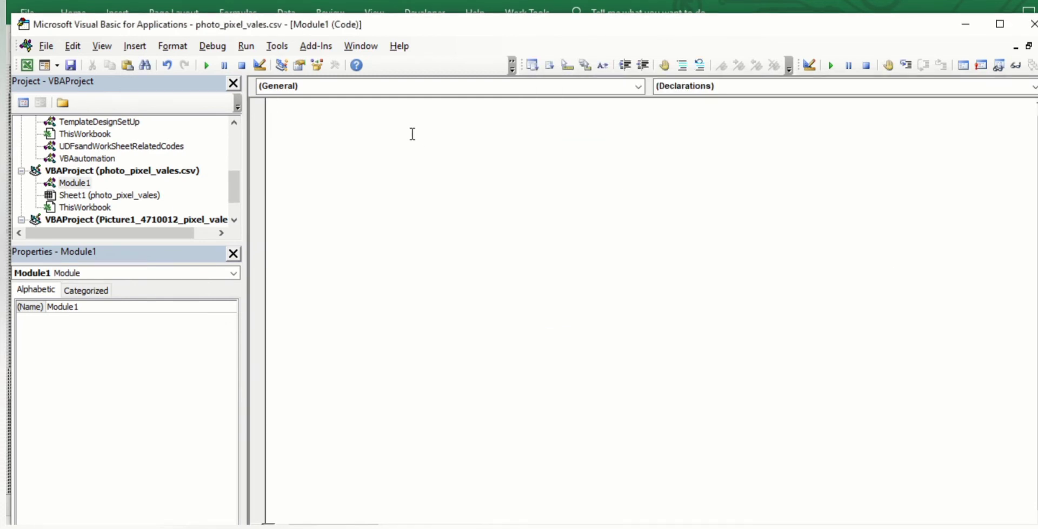
pyautogui.hotkey('ctrl', 'v')
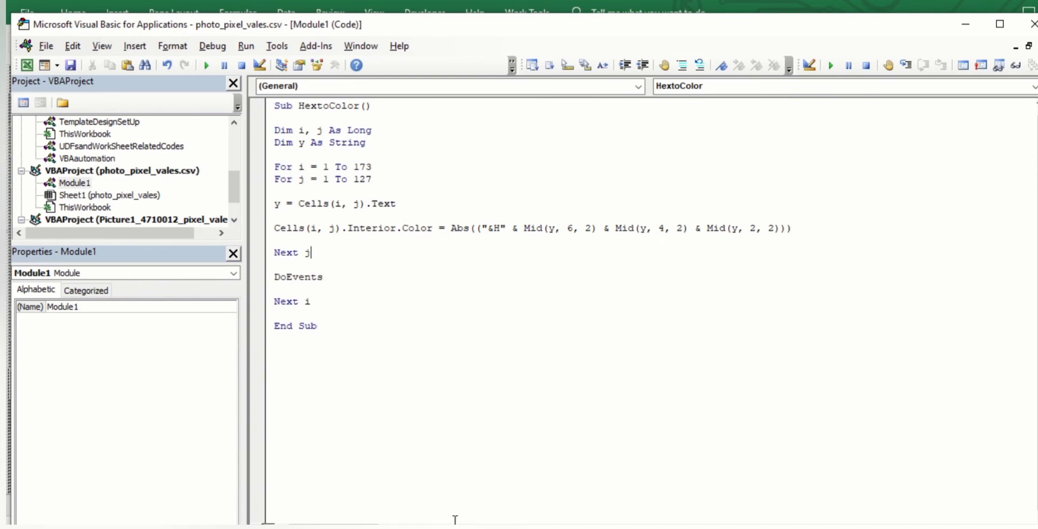
# - Set the macro's loop limits to the noted grid size: i from 1 to 349 and j from 1 to 288
pyautogui.hotkey('alt', 'Tab')
pyautogui.click(650, 370)
pyautogui.scroll(-2, 576, 383)
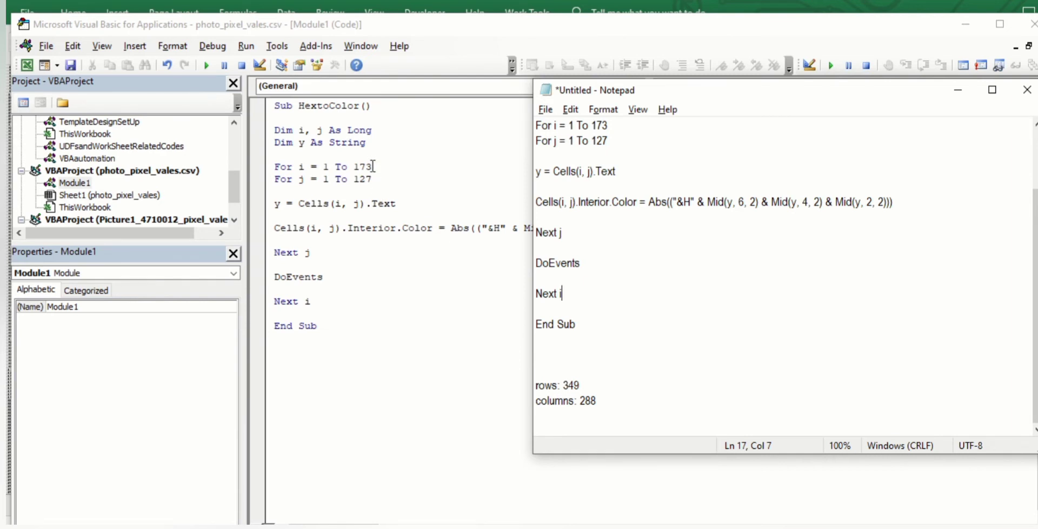
pyautogui.moveTo(372, 166); pyautogui.dragTo(355, 166)
pyautogui.write('349')
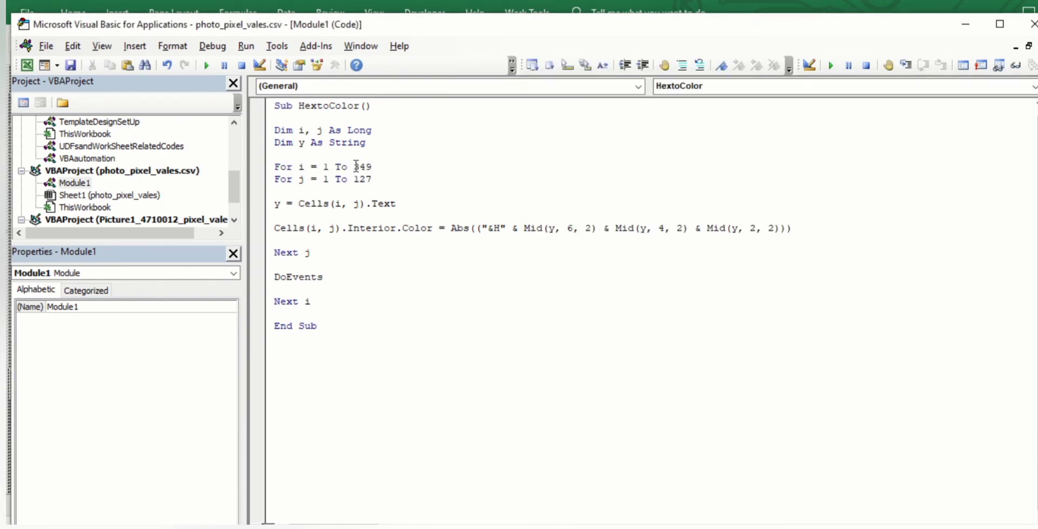
pyautogui.hotkey('alt', 'Tab')
pyautogui.click(371, 179)
pyautogui.click(269, 169)
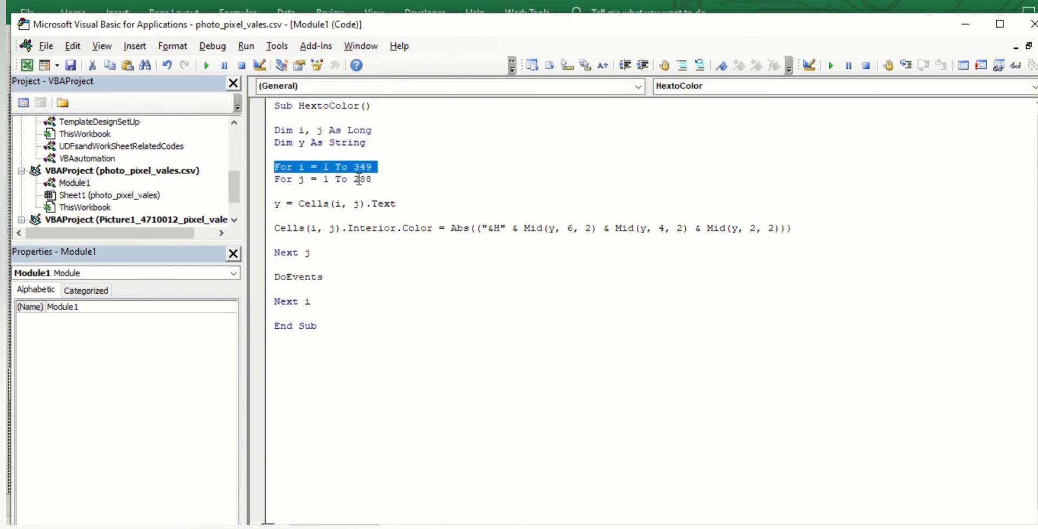
# - Close the Visual Basic editor and run the HextoColor macro on the pixel sheet
pyautogui.click(959, 30)
pyautogui.click(1032, 23)
pyautogui.click(427, 16)
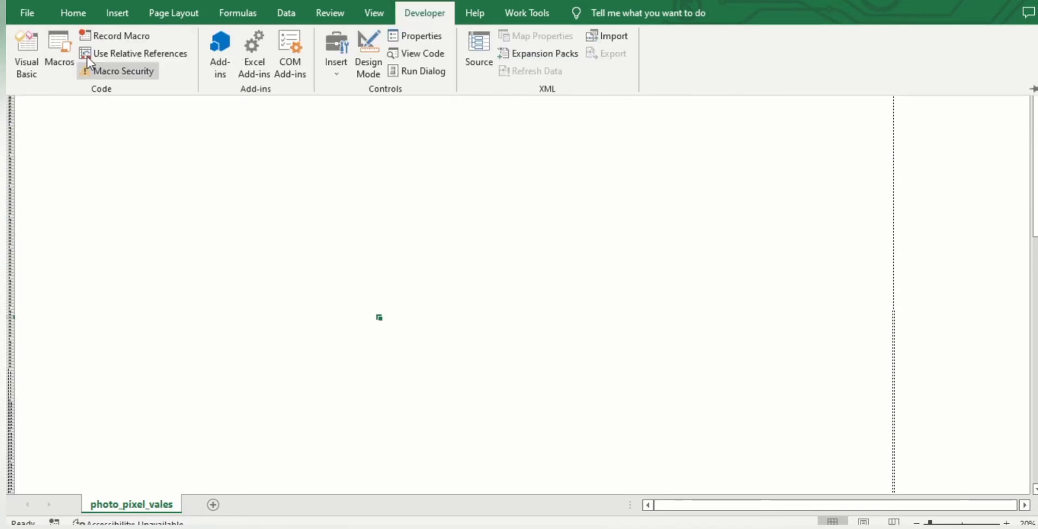
pyautogui.click(59, 57)
pyautogui.click(628, 114)
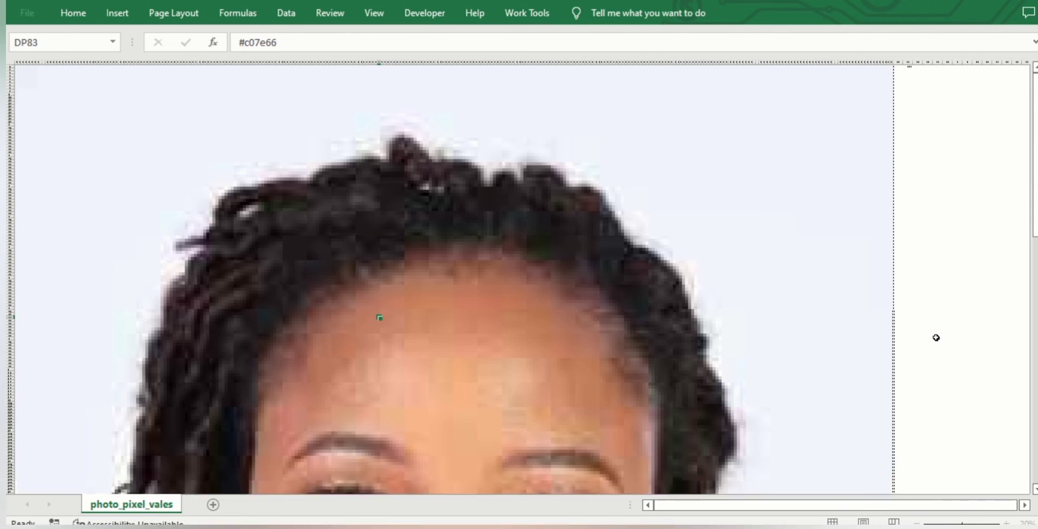
# - Examine the coloured picture down its full height, zooming the sheet out to 10% to view it as a whole
pyautogui.moveTo(1033, 215); pyautogui.dragTo(1021, 364)
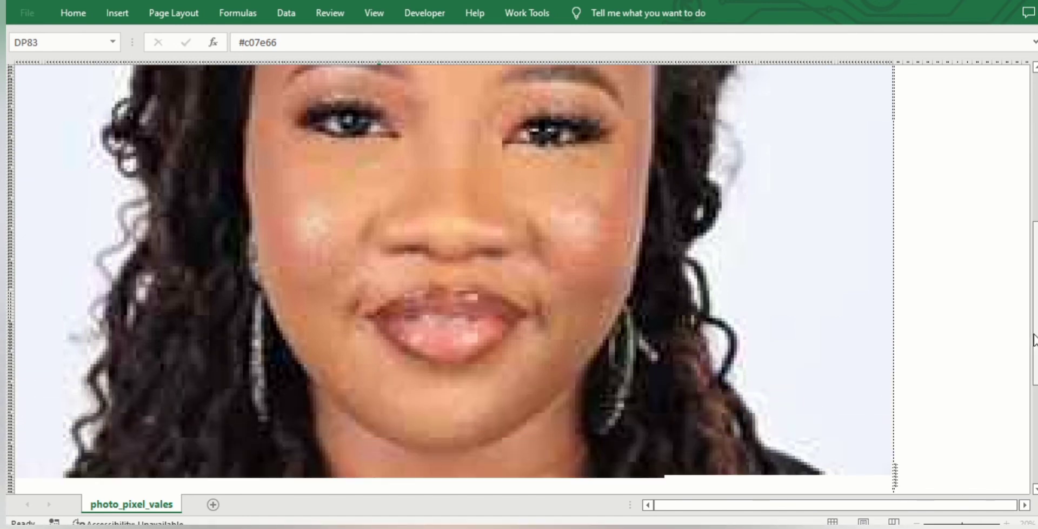
pyautogui.moveTo(1033, 343); pyautogui.dragTo(1034, 432)
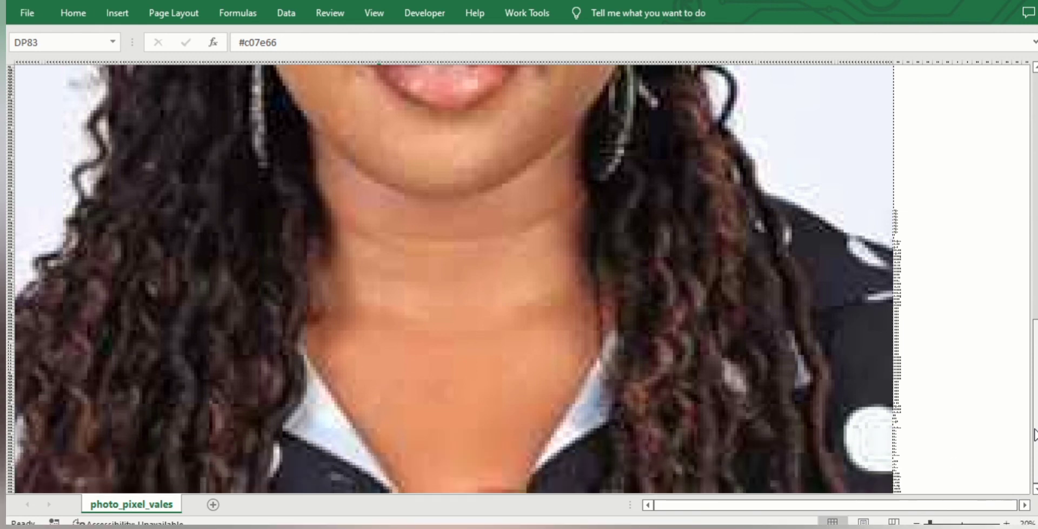
pyautogui.click(967, 371)
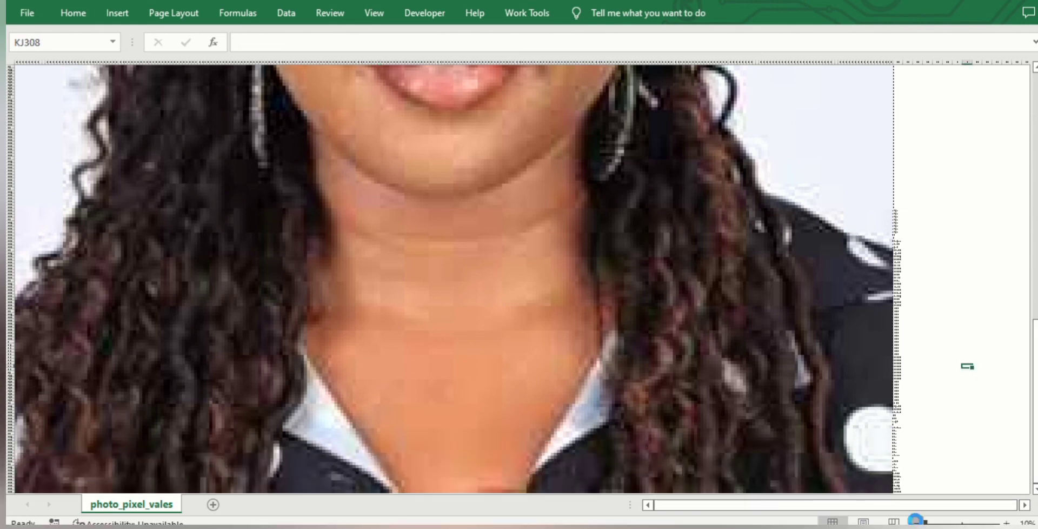
pyautogui.click(916, 522)
pyautogui.click(645, 284)
pyautogui.scroll(3, 639, 241)
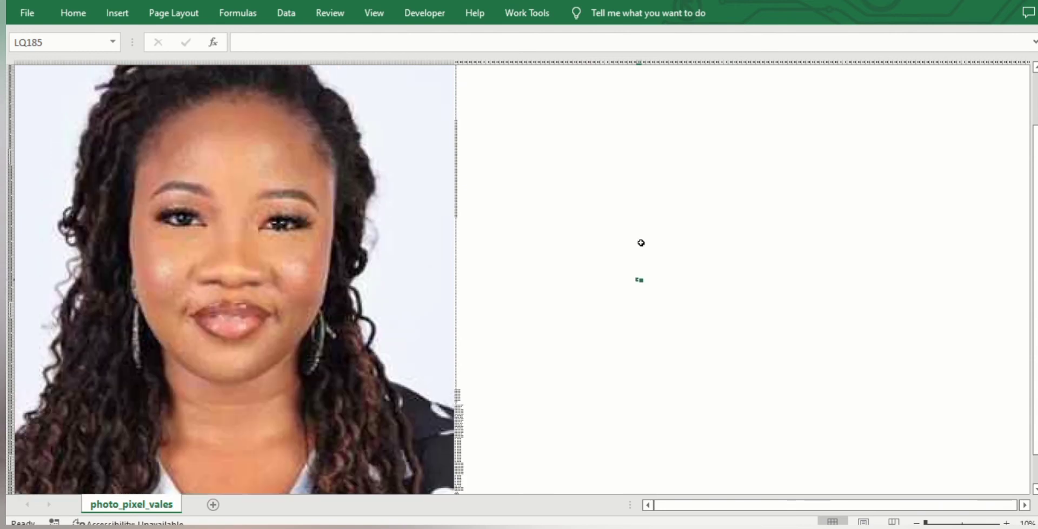
pyautogui.scroll(-10, 641, 243)
pyautogui.scroll(12, 641, 242)
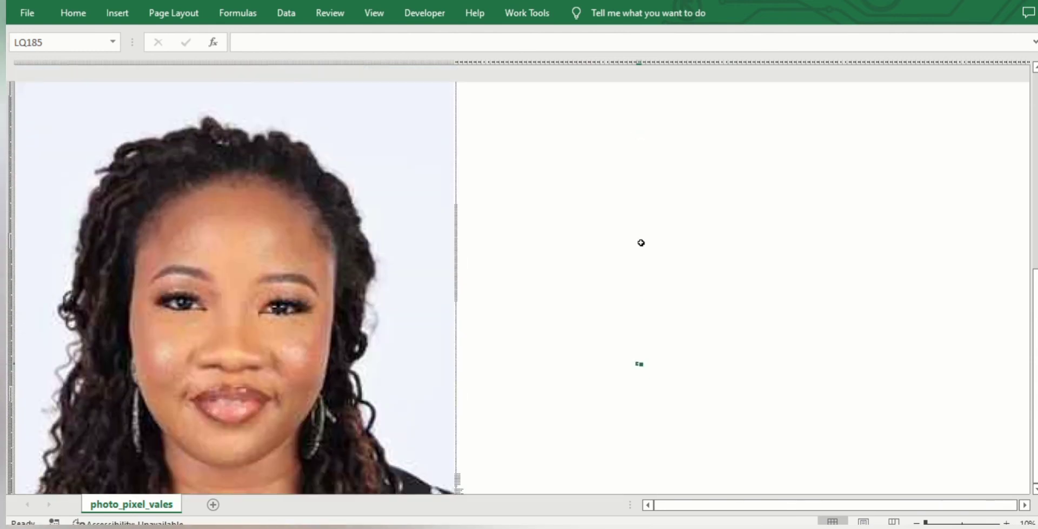
pyautogui.scroll(-1, 641, 243)
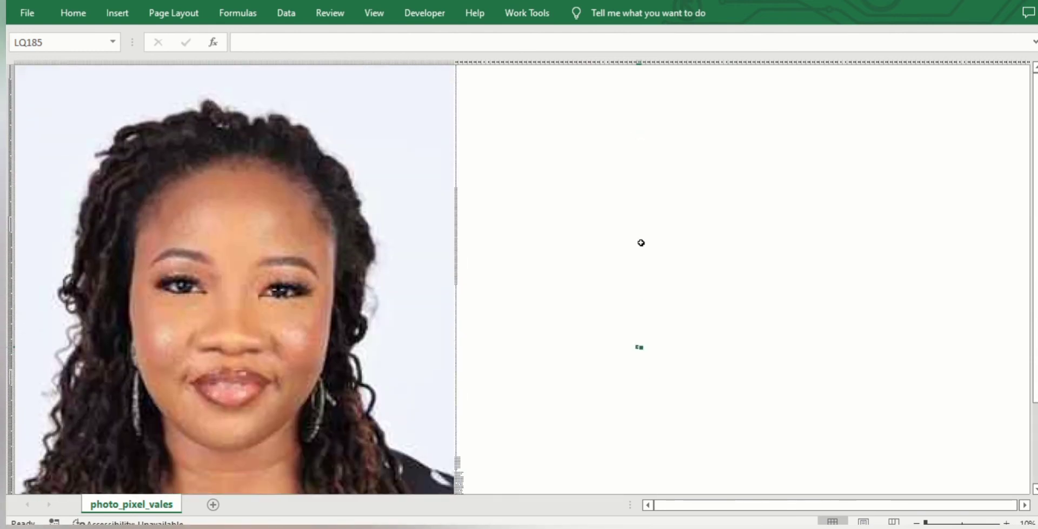
pyautogui.click(404, 223)
pyautogui.click(267, 273)
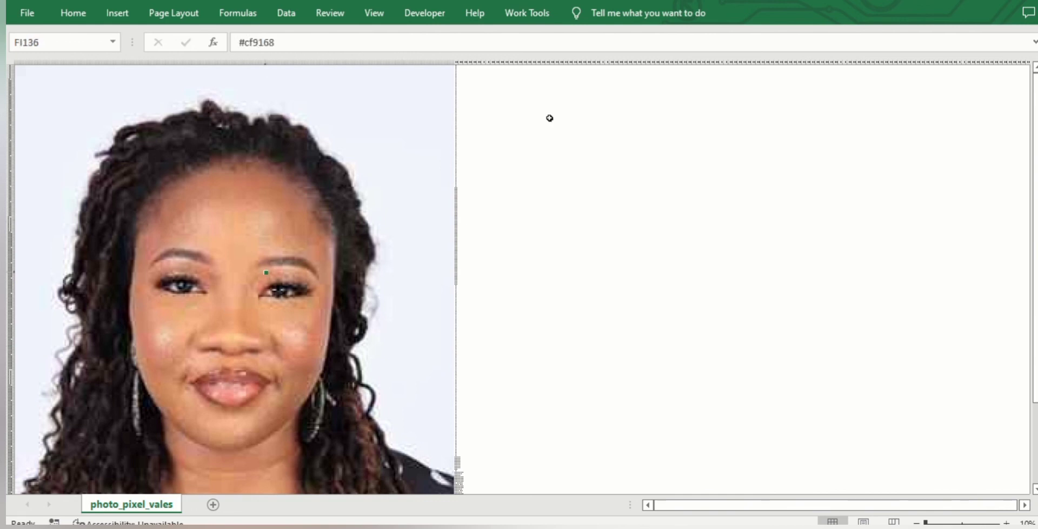